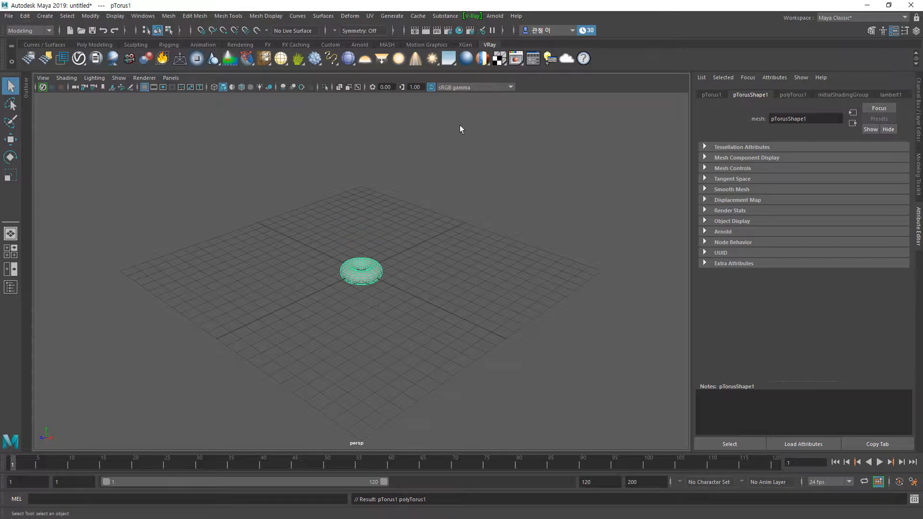
Create a V-Ray Plane and move it about 4.2 cm along positive Z, away from the torus
click(472, 16)
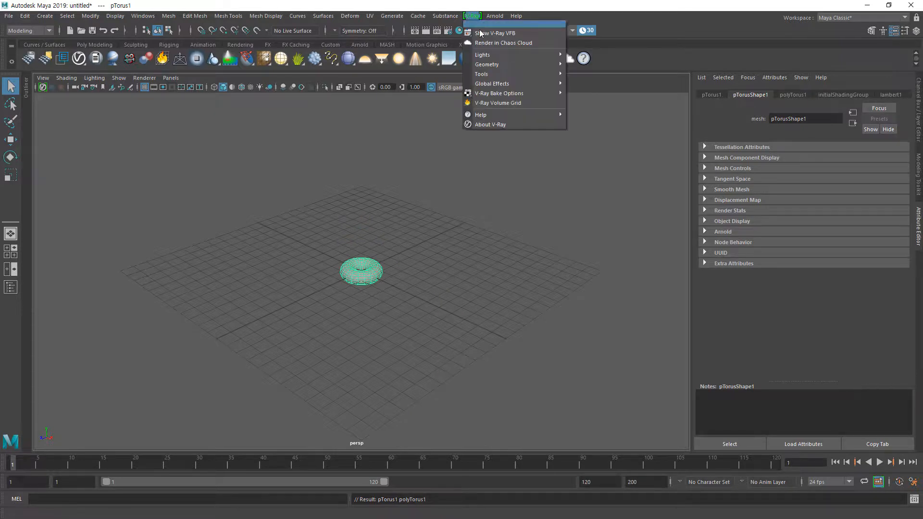
mouse_move(487, 64)
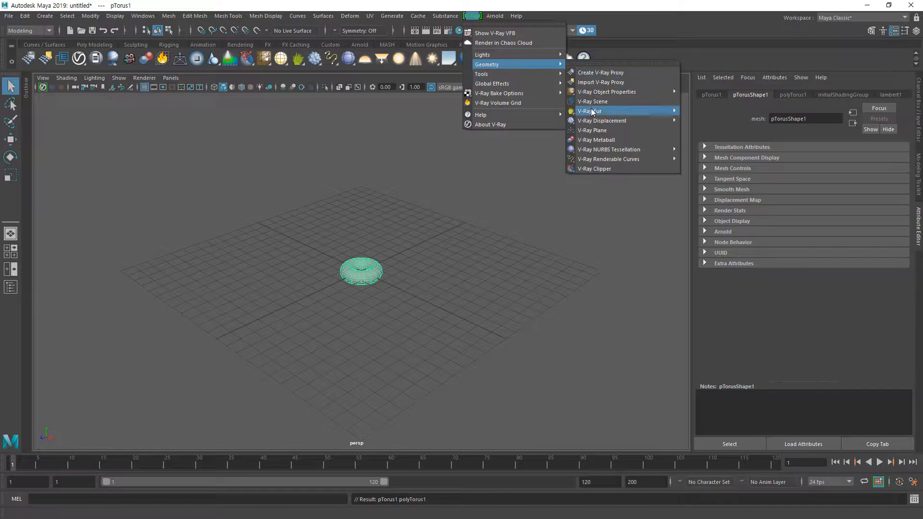
click(598, 134)
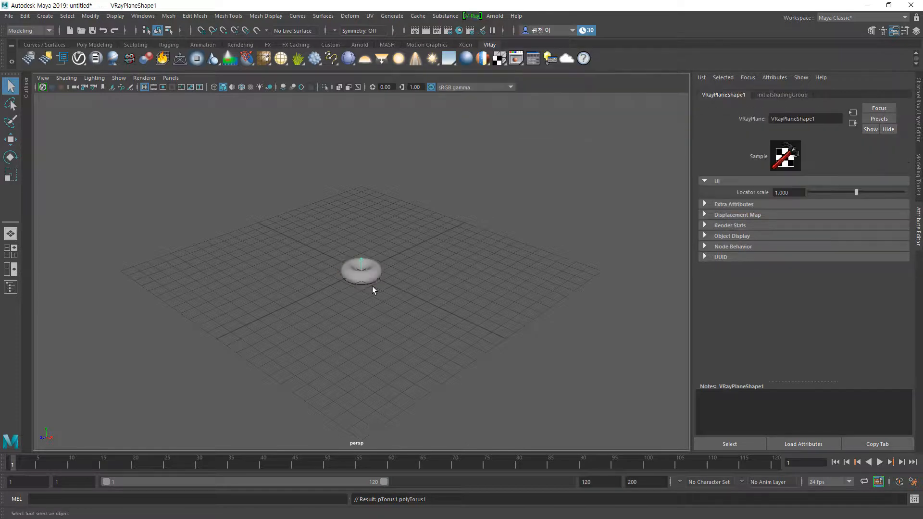
key(w)
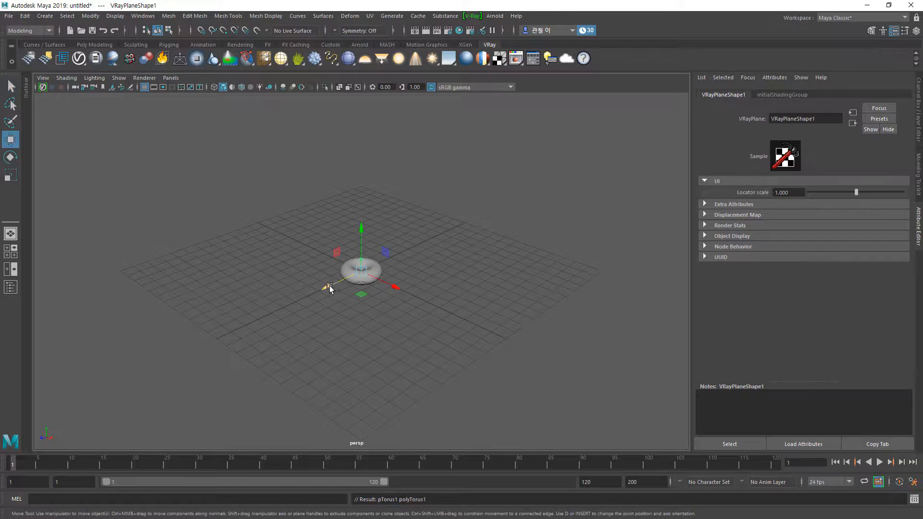
drag(330, 287, 282, 313)
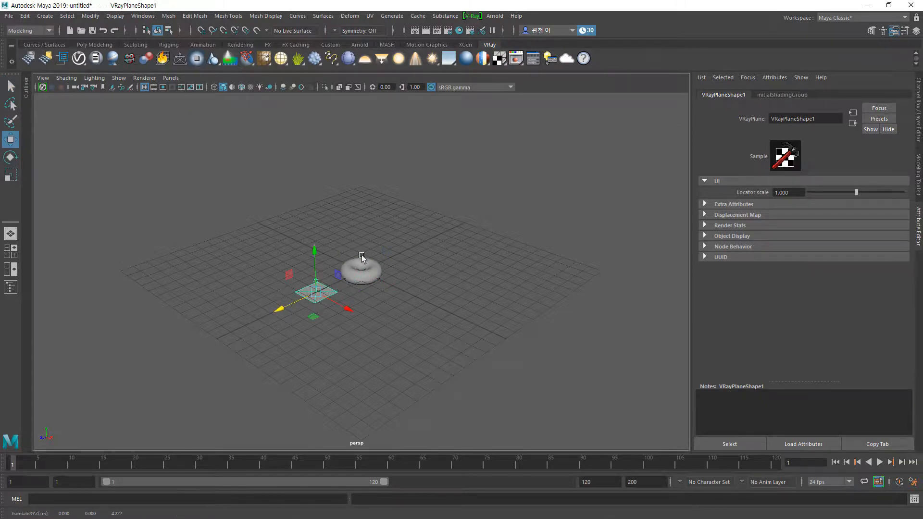
scroll(392, 306, up, 5)
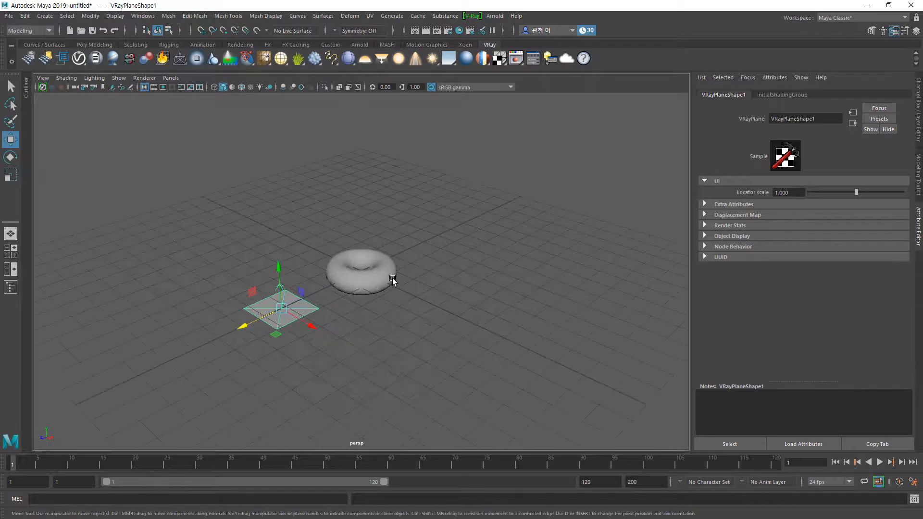
click(445, 256)
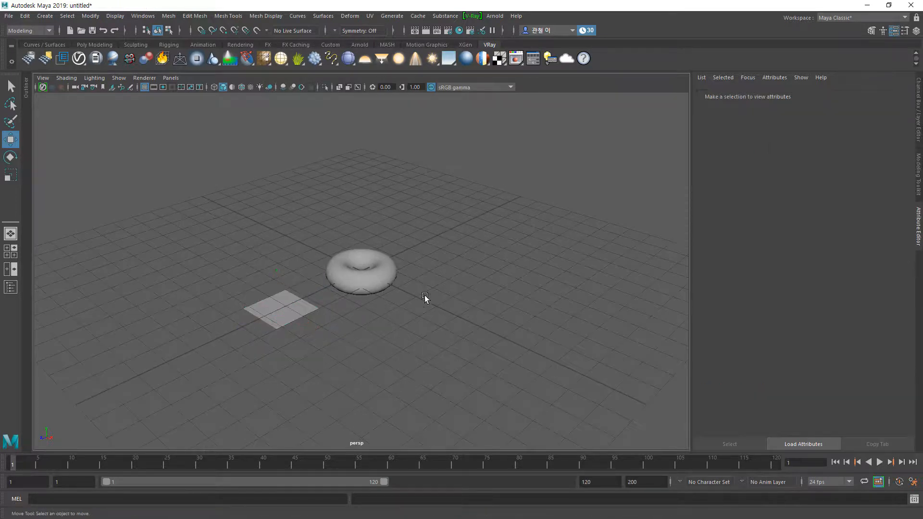
Assign a new VRay Mtl to the torus and set its diffuse color to red
click(386, 271)
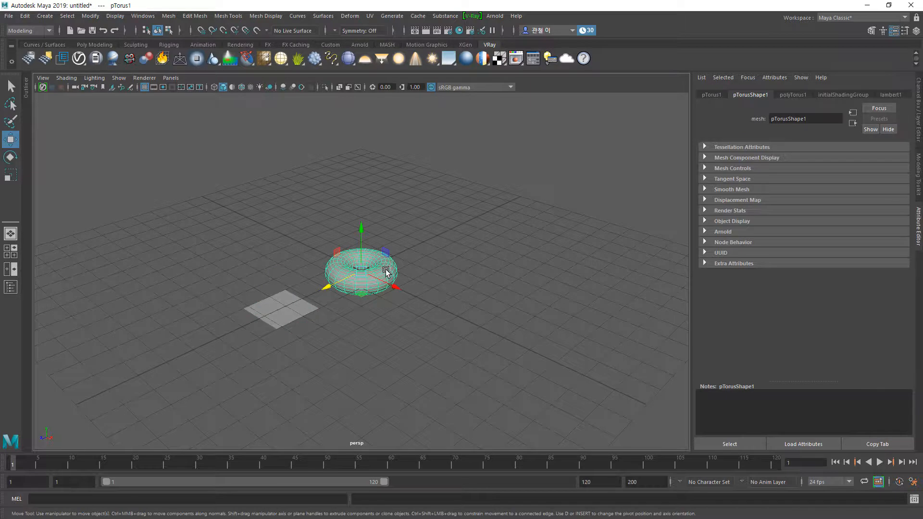
right_click(387, 271)
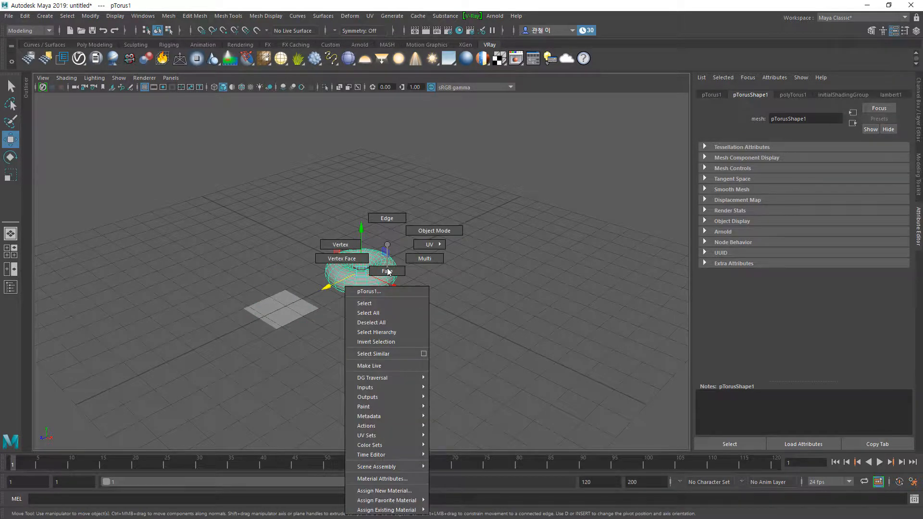
click(387, 491)
click(334, 253)
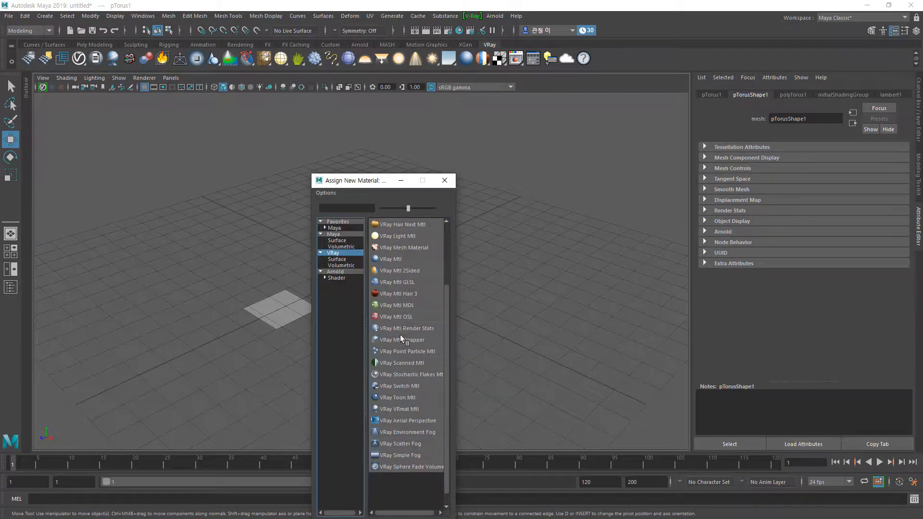
click(395, 260)
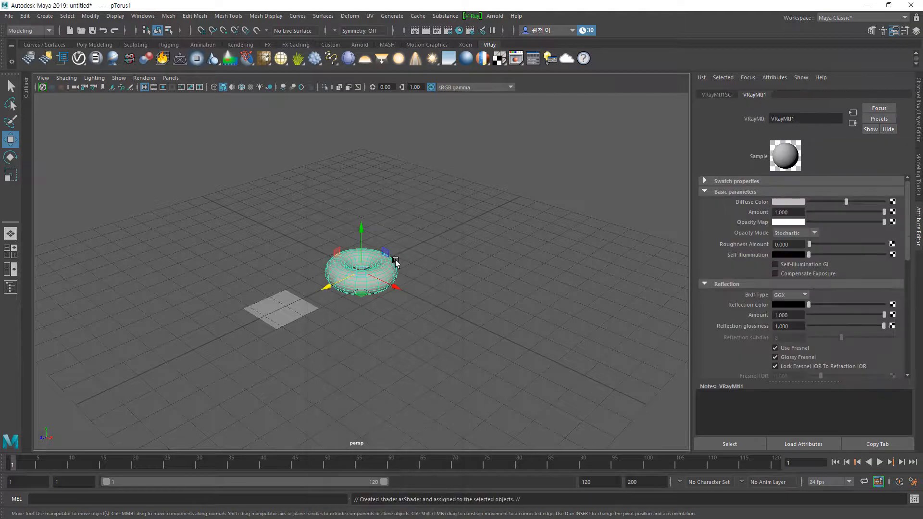
click(800, 201)
click(767, 178)
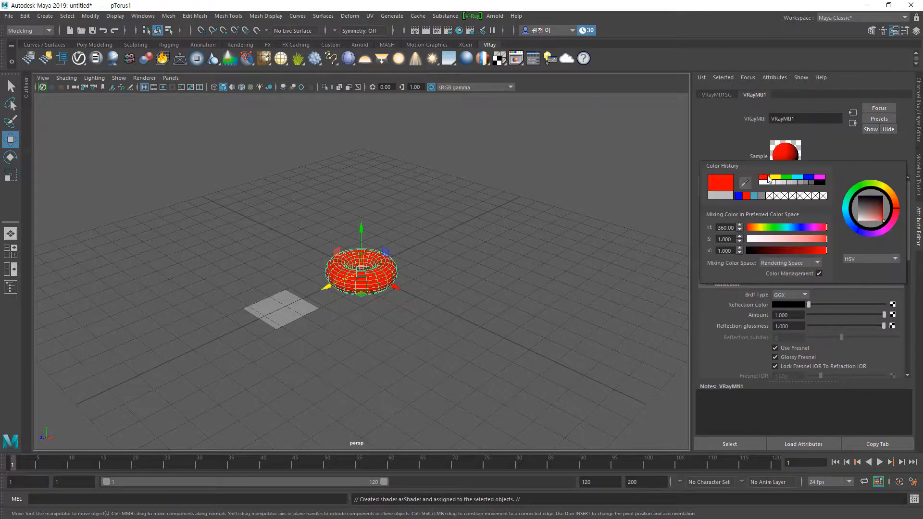
Assign a new VRay Mtl to the V-Ray plane and set its diffuse color to blue
click(295, 304)
right_click(295, 304)
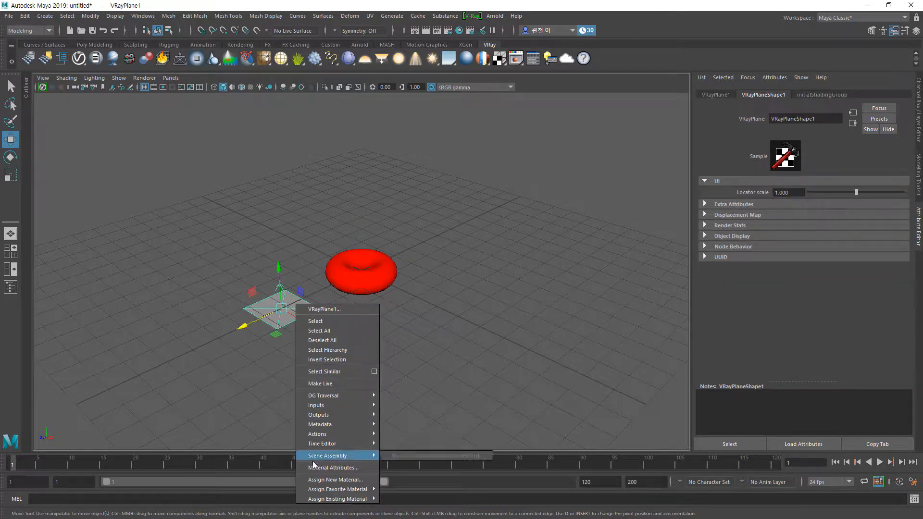
click(317, 479)
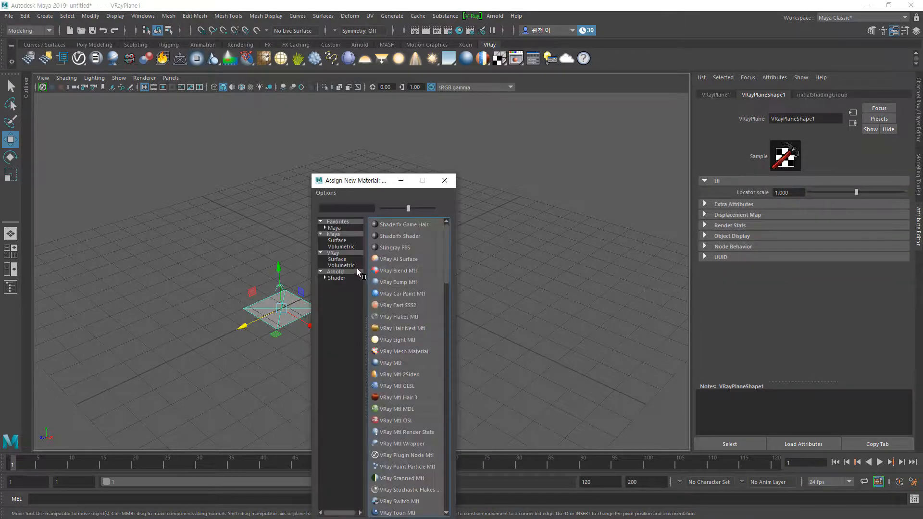
click(339, 259)
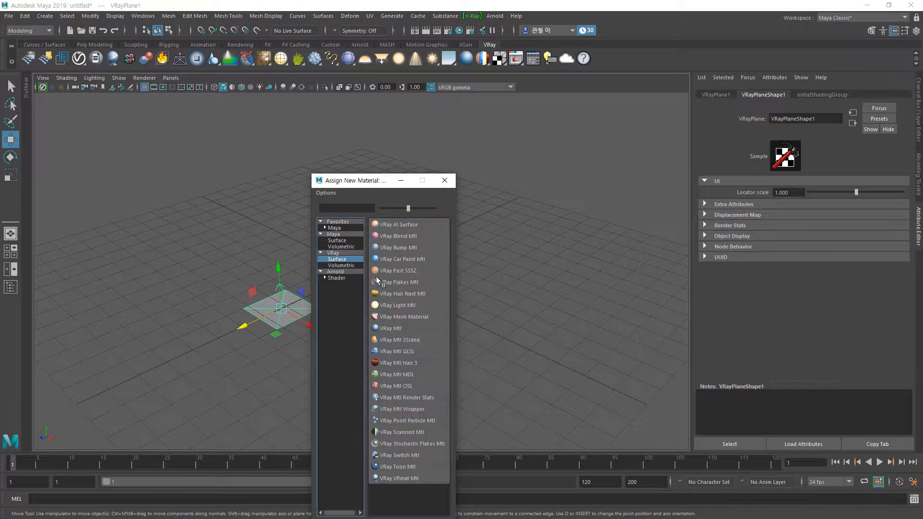
click(397, 328)
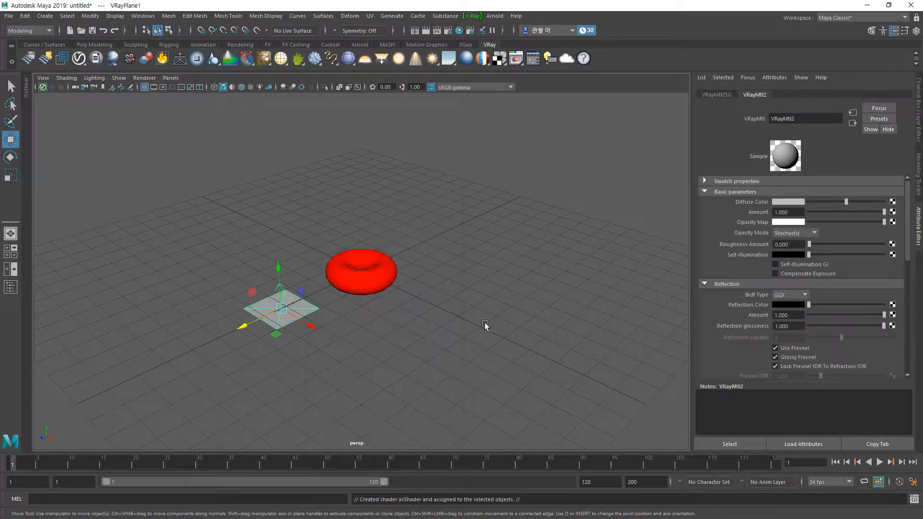
click(800, 203)
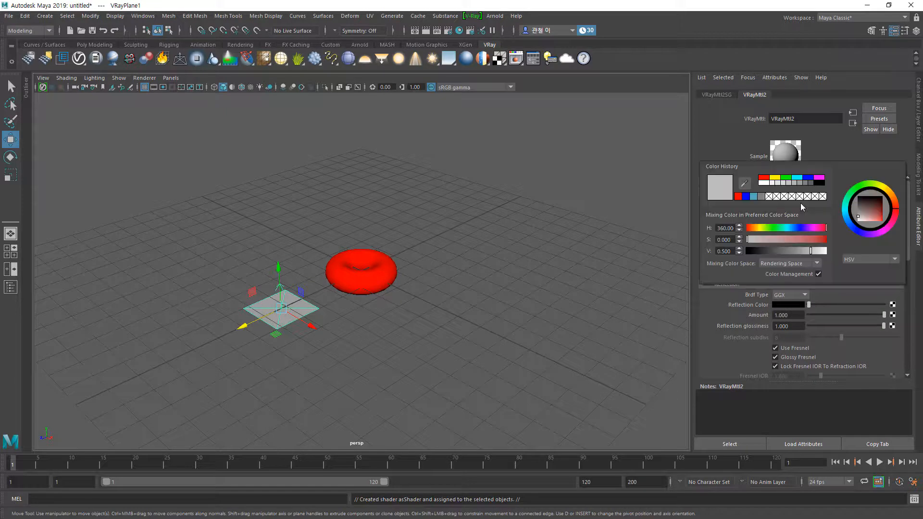
click(808, 177)
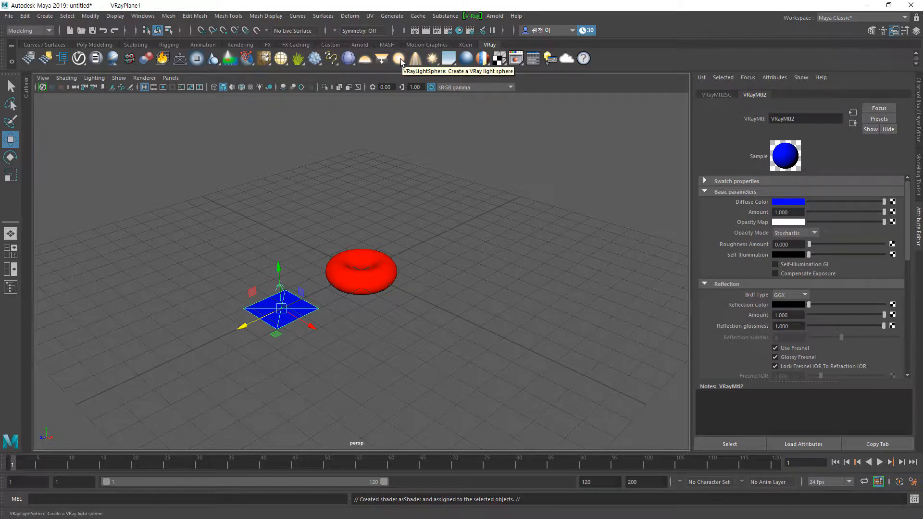
Create a V-Ray Sphere Light and move it about 3.8 cm up in Y and 4.3 cm along Z, above the plane
click(472, 17)
mouse_move(483, 56)
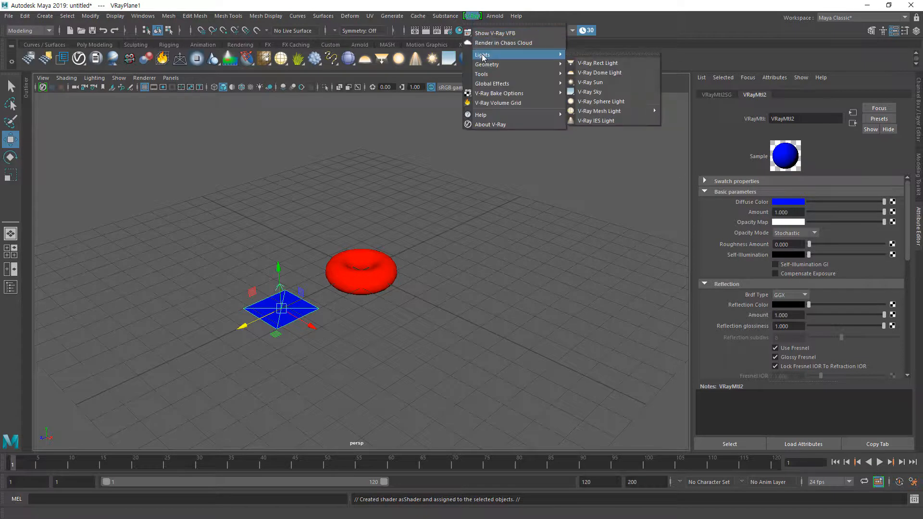
click(594, 102)
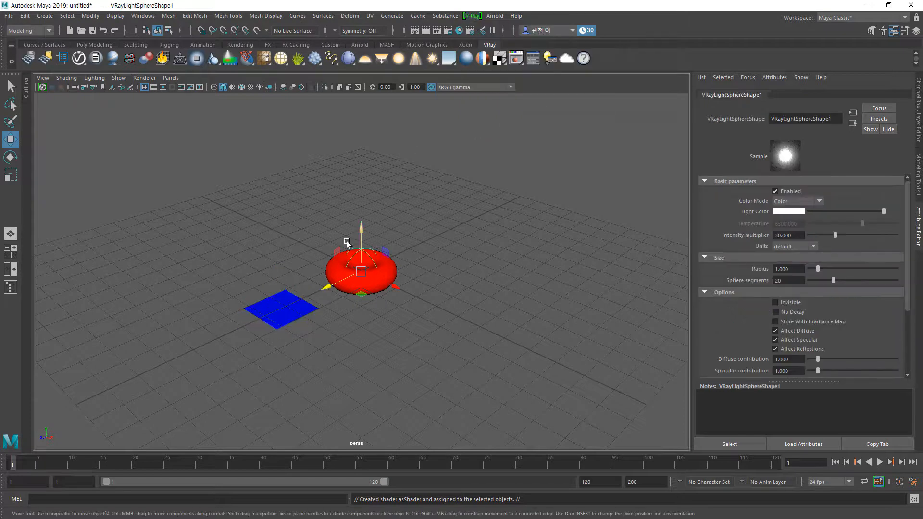
drag(359, 222, 360, 155)
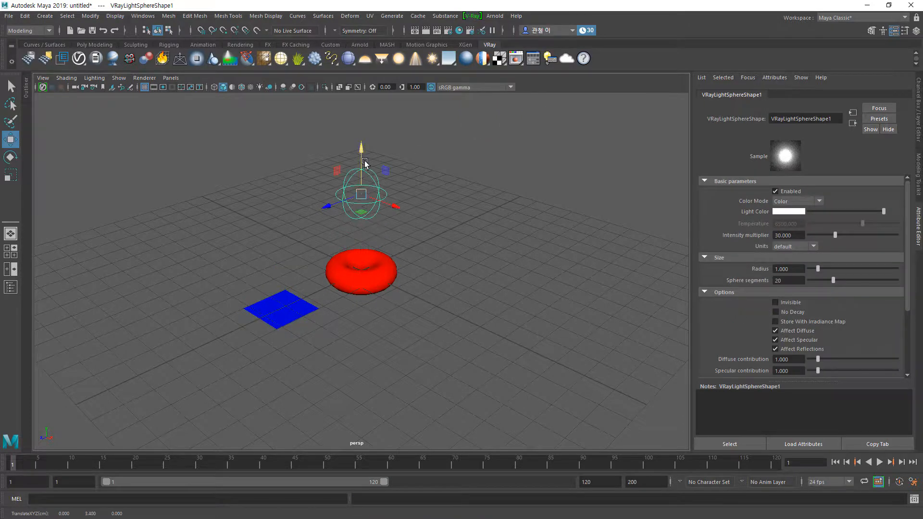
drag(327, 207, 232, 244)
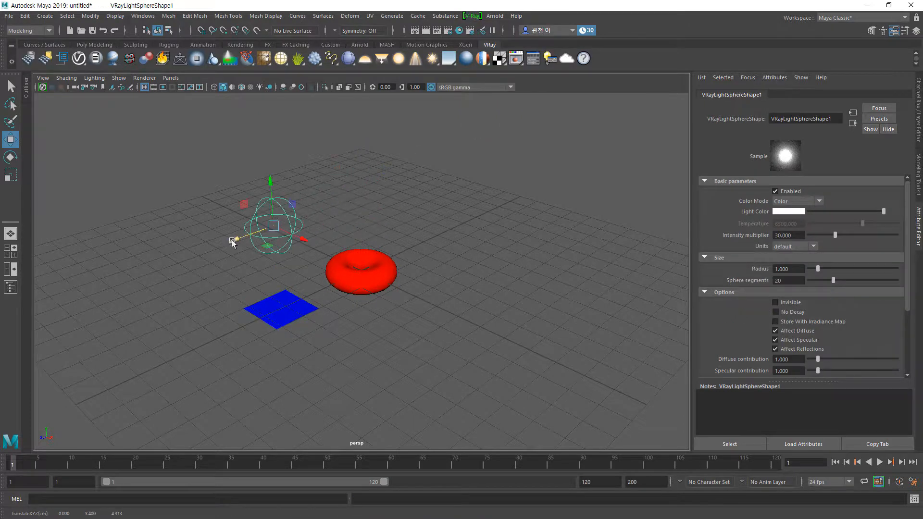
drag(268, 183, 269, 173)
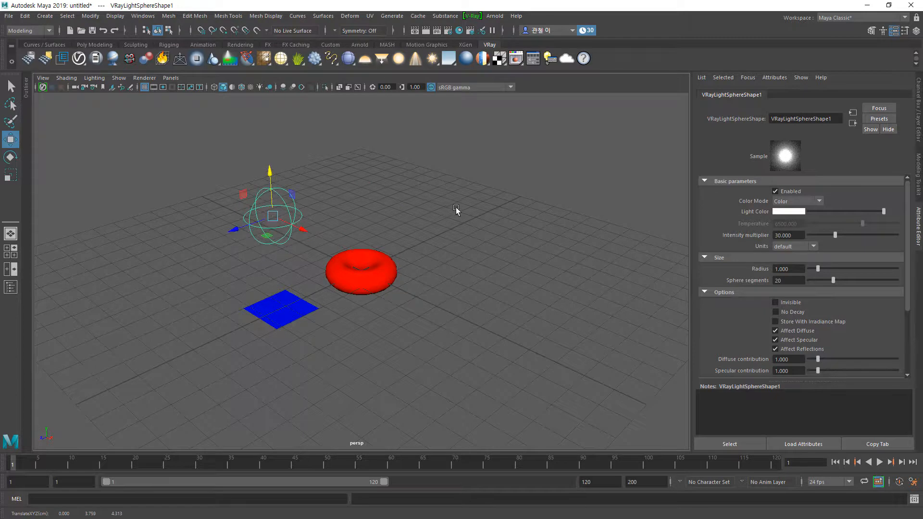
Render the perspective view with V-Ray and move the frame buffer clear of the light's attributes
click(427, 30)
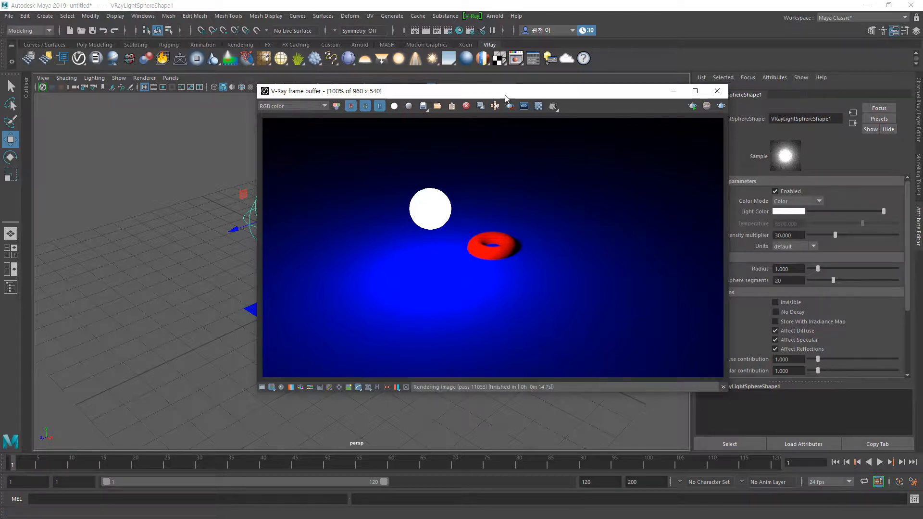
drag(505, 96, 401, 128)
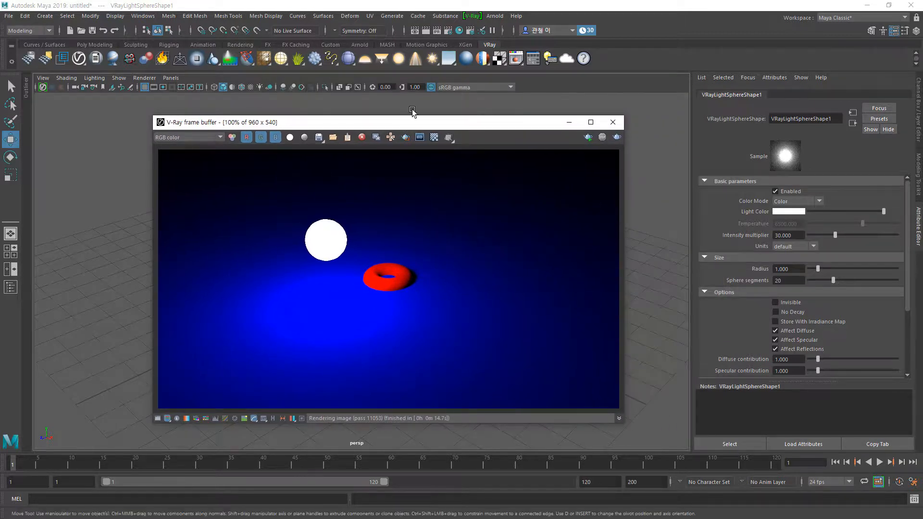
Set the render resolution preset to 640x480 and move the render settings aside
click(447, 34)
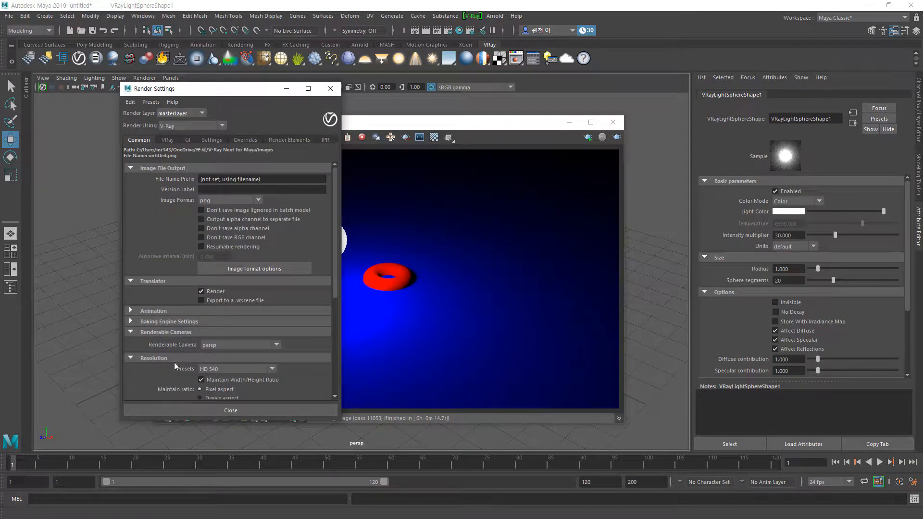
scroll(280, 368, down, 4)
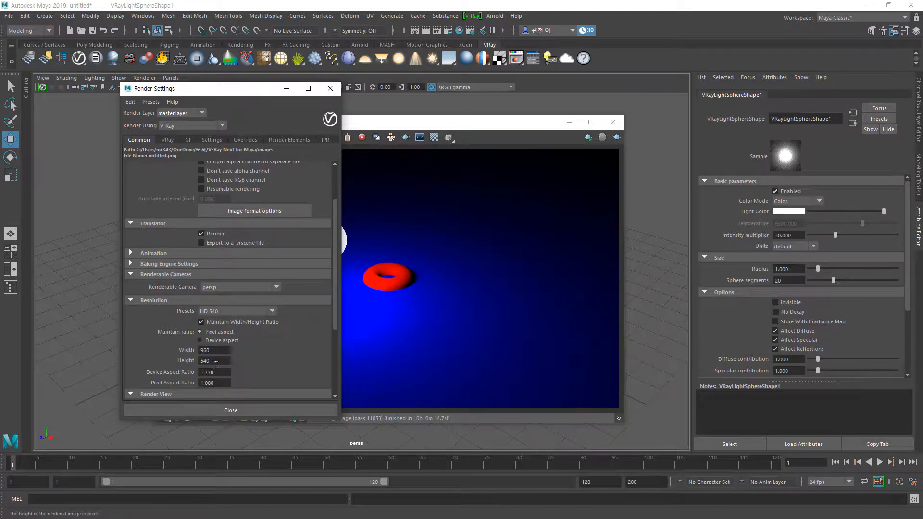
click(273, 311)
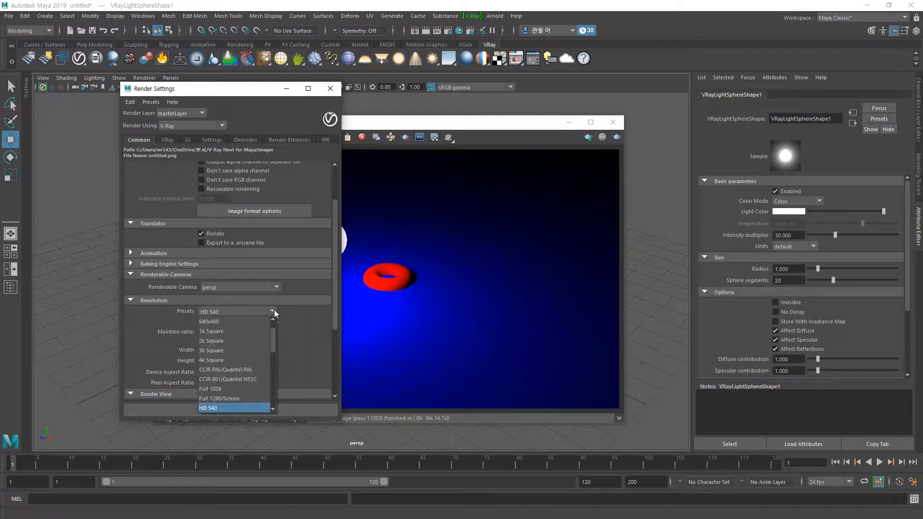
click(250, 322)
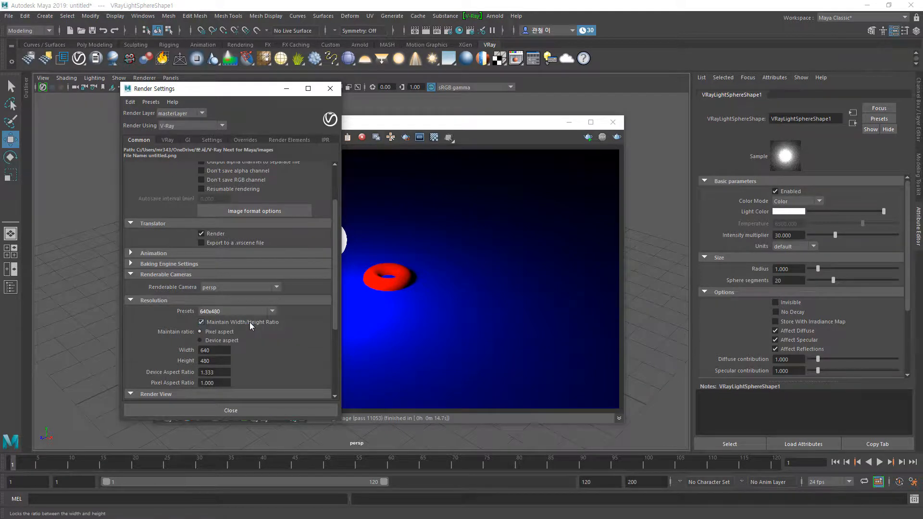
drag(258, 95, 200, 99)
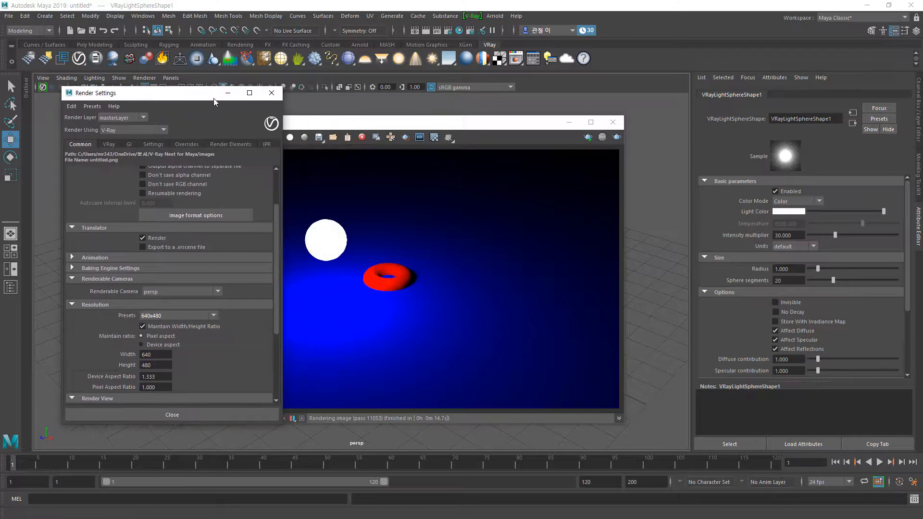
Render the scene again at the 640x480 resolution and close the render settings
click(615, 138)
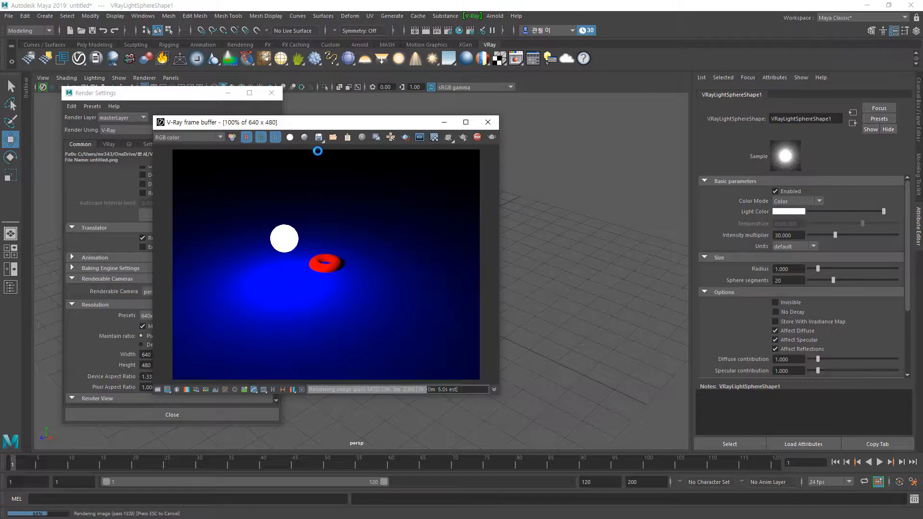
click(178, 95)
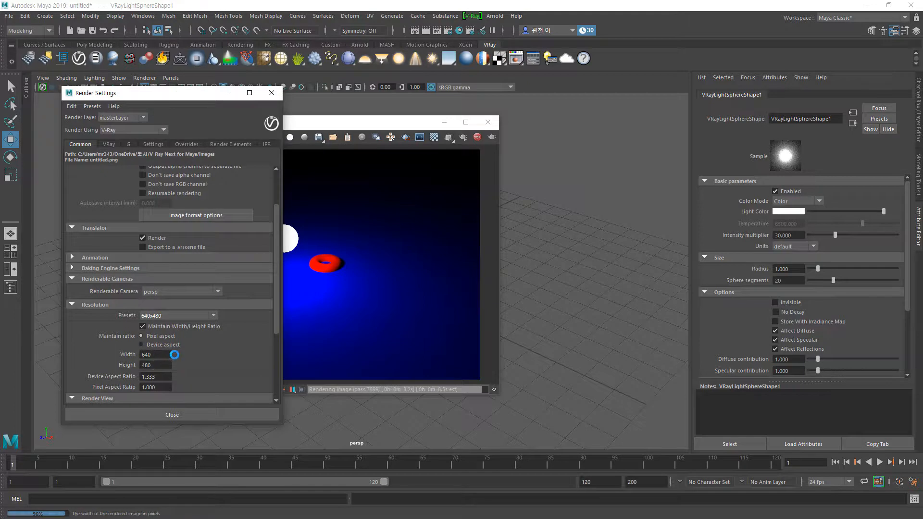
click(272, 92)
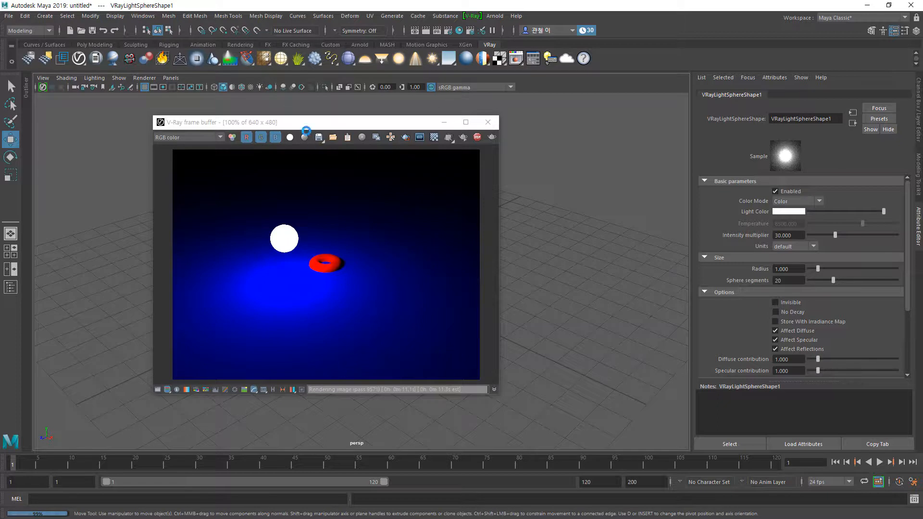
Move the frame buffer off the sphere light, zoom the perspective camera in slightly, and render the closer view
drag(288, 126, 447, 130)
scroll(279, 264, up, 2)
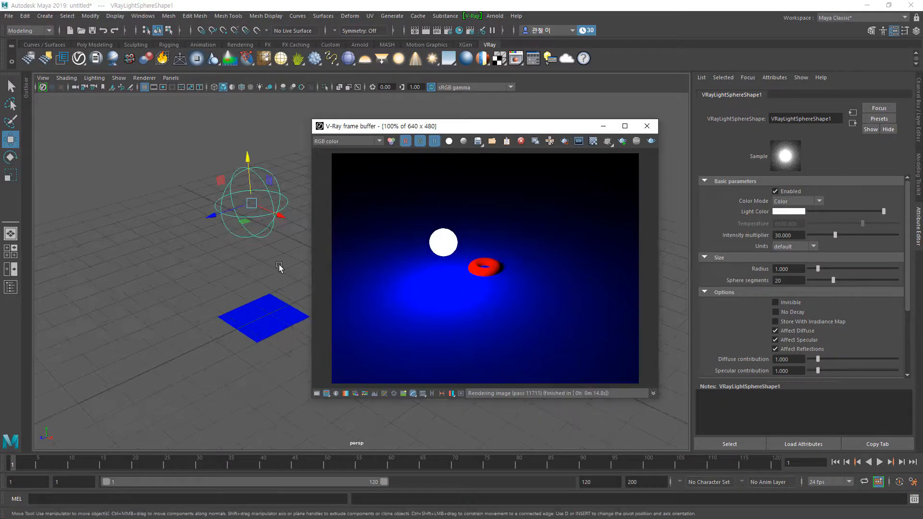
click(622, 141)
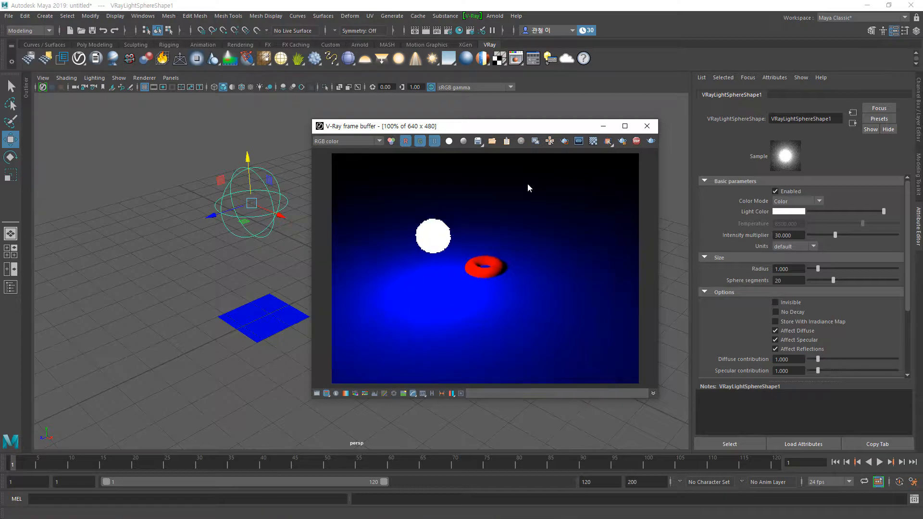
Move the frame buffer off the red torus and raise the torus about 0.18 cm above the blue infinite plane
scroll(280, 266, up, 2)
scroll(278, 261, up, 2)
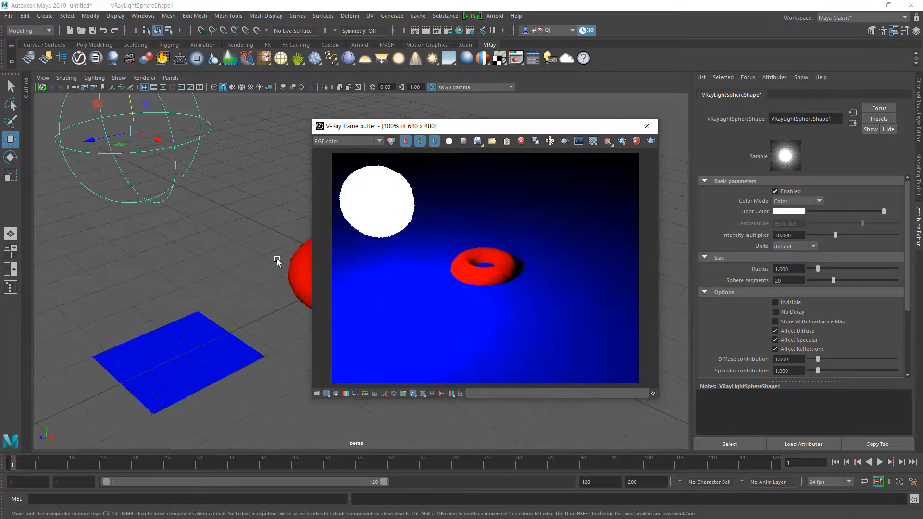
scroll(277, 258, up, 2)
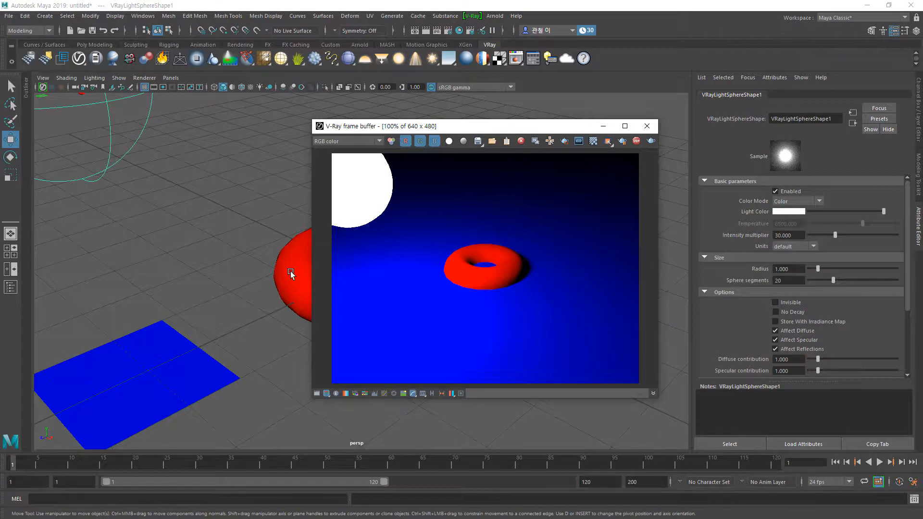
click(290, 274)
drag(483, 125, 601, 123)
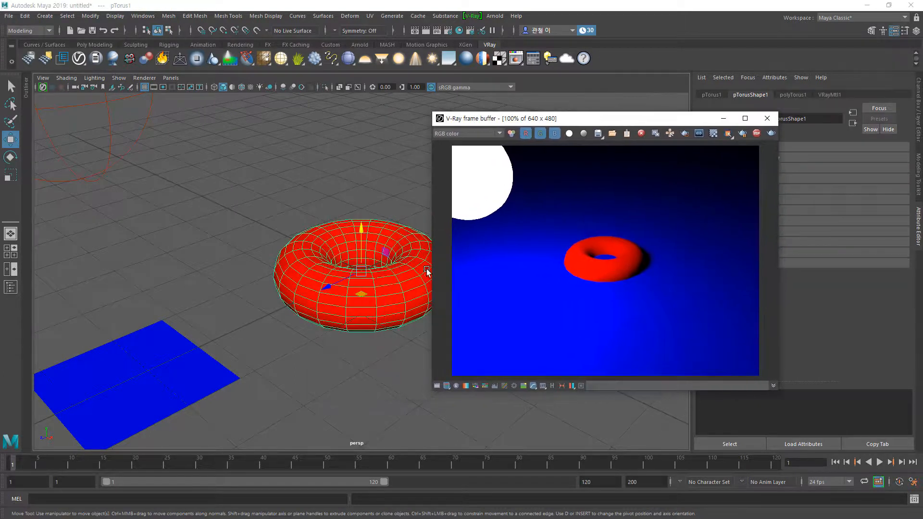
click(363, 232)
drag(364, 230, 366, 219)
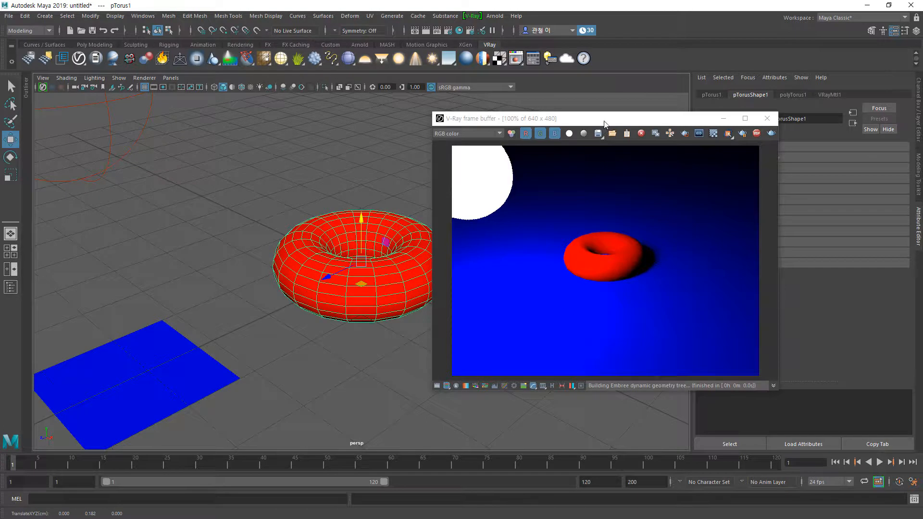
scroll(368, 253, up, 2)
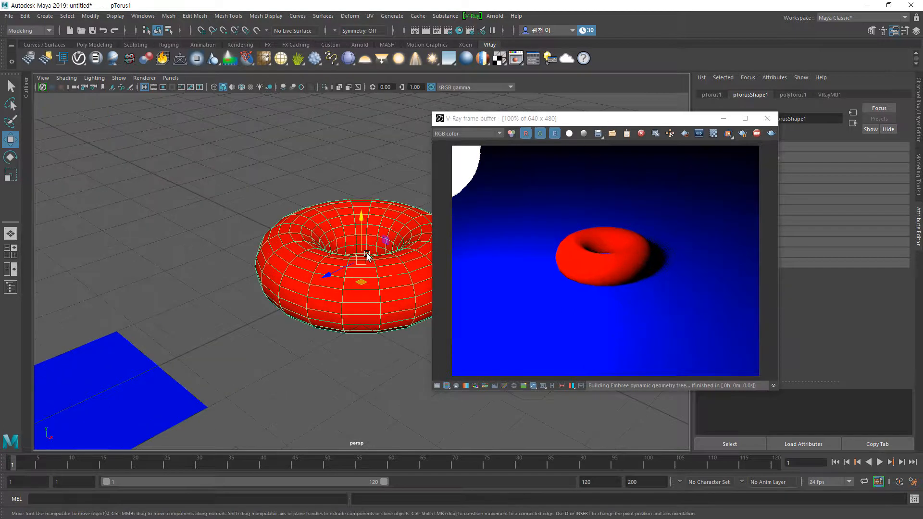
scroll(478, 180, up, 2)
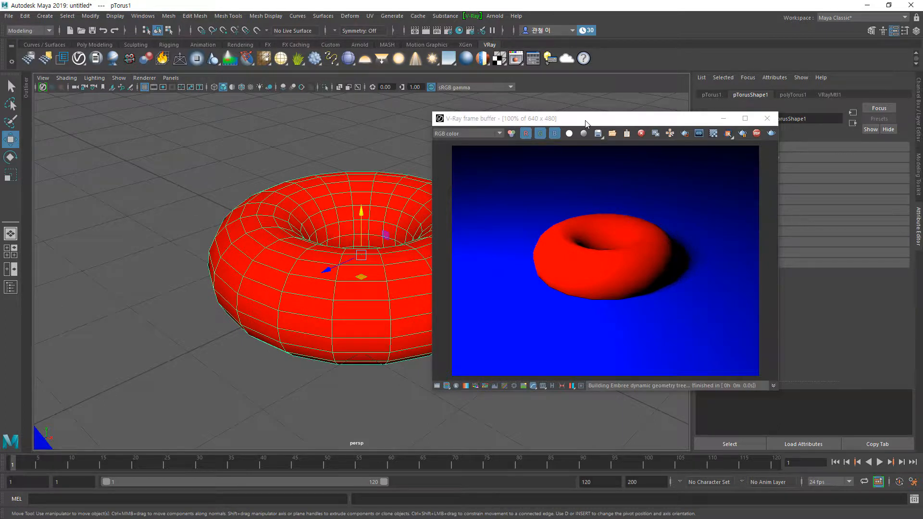
Reposition the sphere light to a height of about 2.9 cm and about 3.51 cm along Z
scroll(309, 235, down, 5)
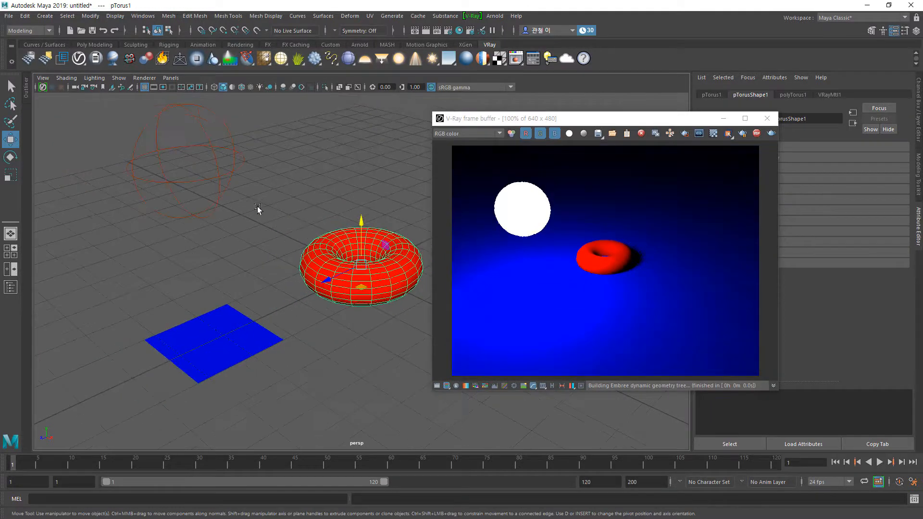
click(223, 173)
drag(147, 173, 197, 165)
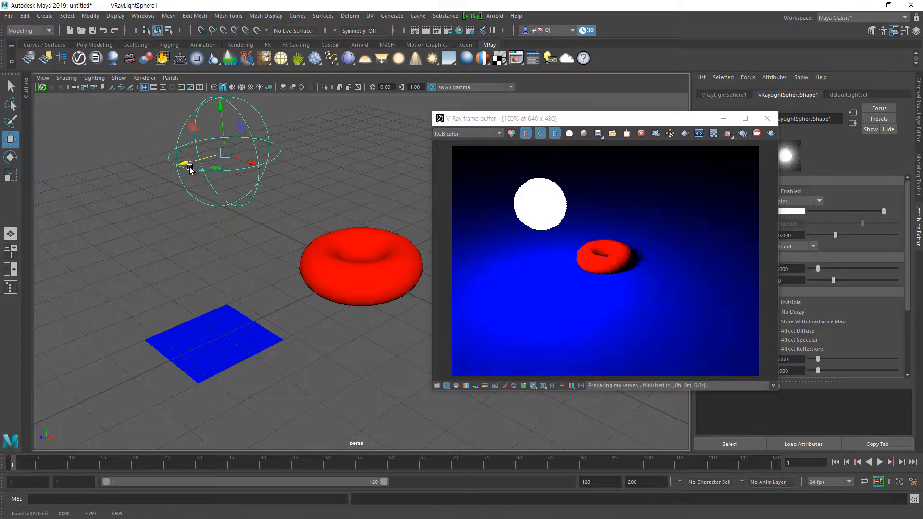
drag(226, 120, 241, 160)
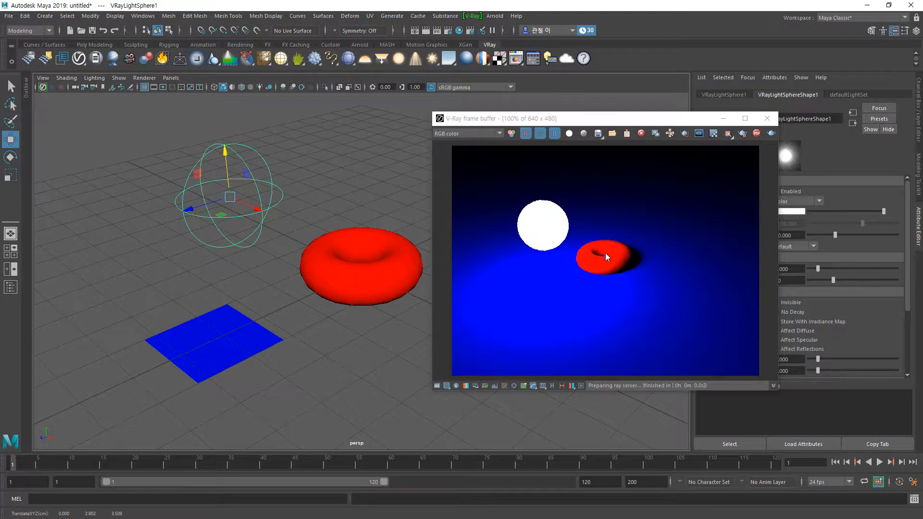
Inspect the rendered torus and its shadow in the frame buffer at 400% and 200%, returning the image to 100%
scroll(604, 253, up, 2)
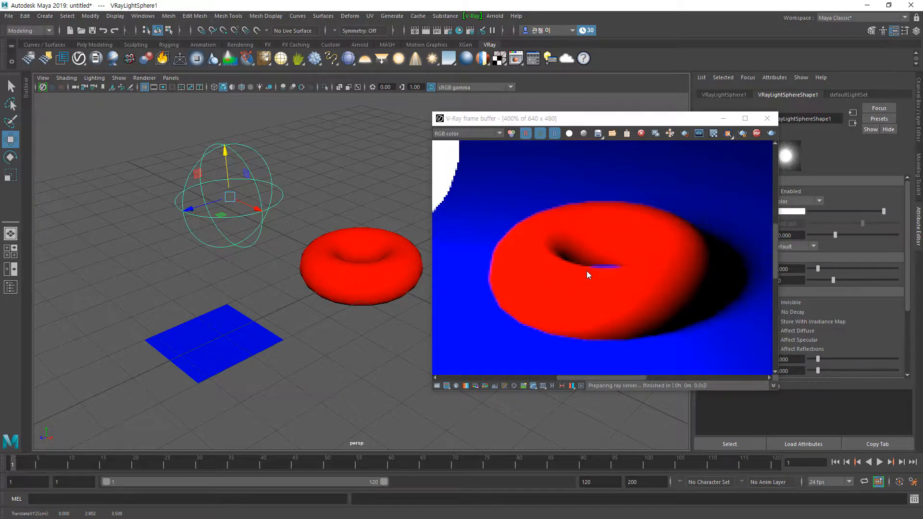
scroll(582, 273, down, 1)
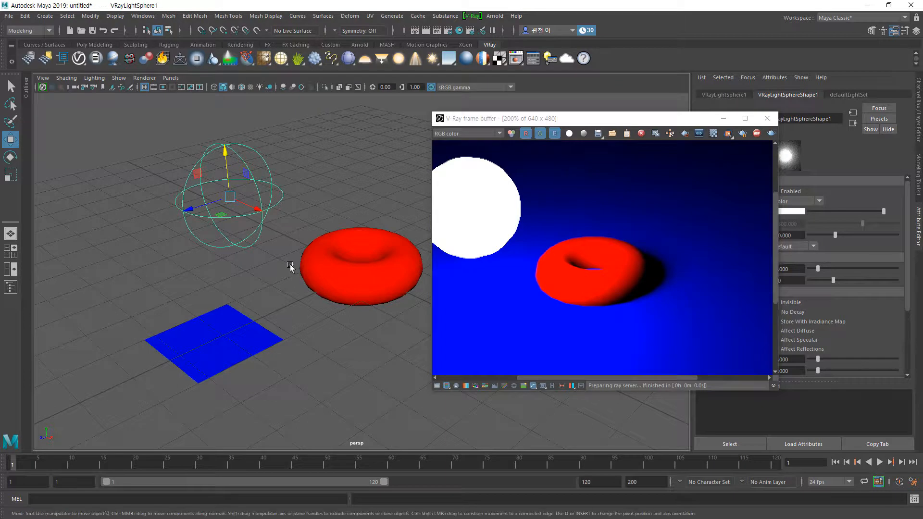
scroll(287, 254, up, 2)
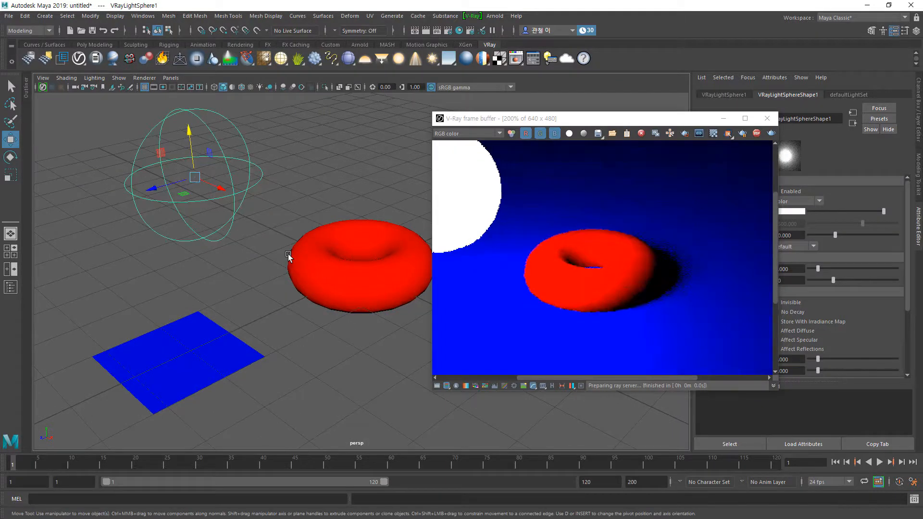
scroll(604, 252, down, 1)
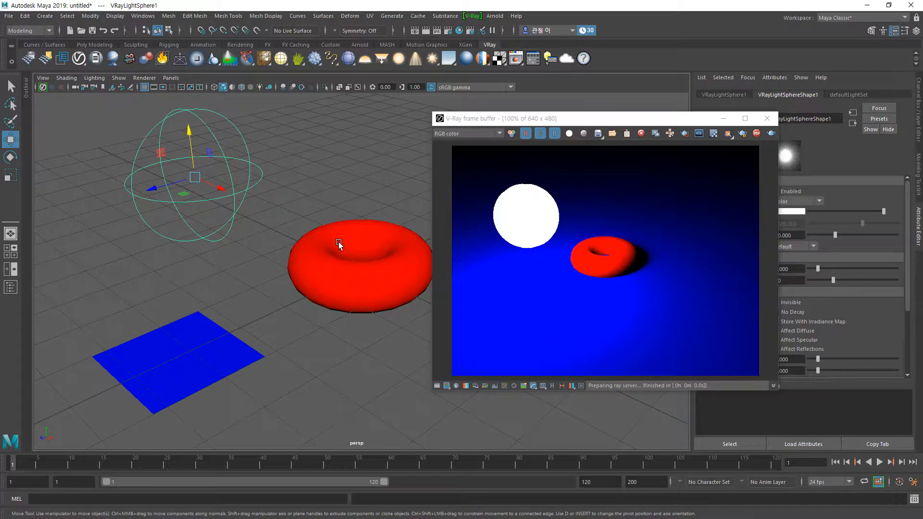
Bring the perspective camera in close on the torus and move the frame buffer clear of the sphere light's attributes
scroll(333, 242, up, 1)
scroll(333, 241, up, 3)
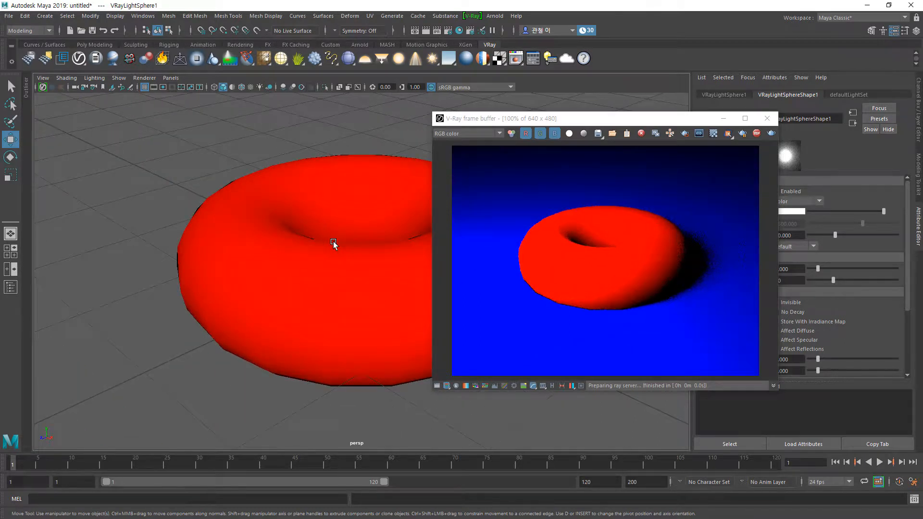
drag(620, 121, 414, 124)
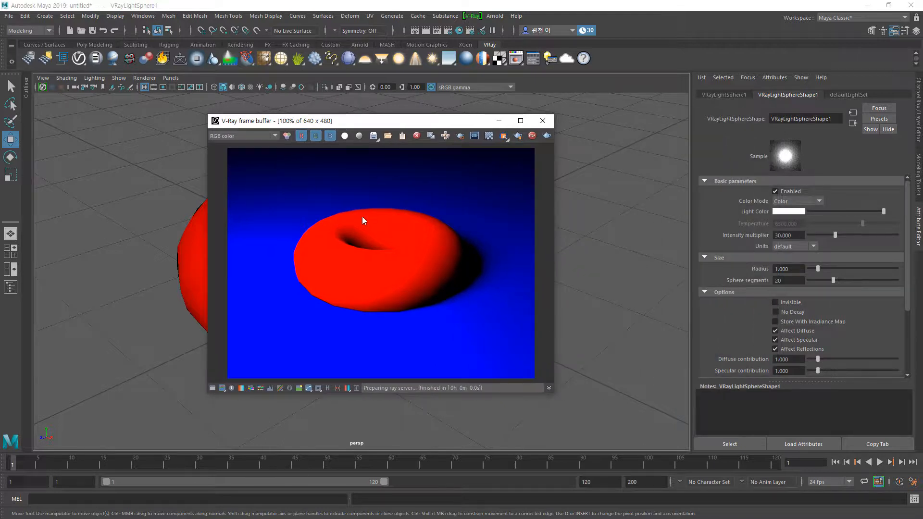
Compare the render's Alpha channel with its RGB color channel in the frame buffer, ending on RGB color
click(275, 134)
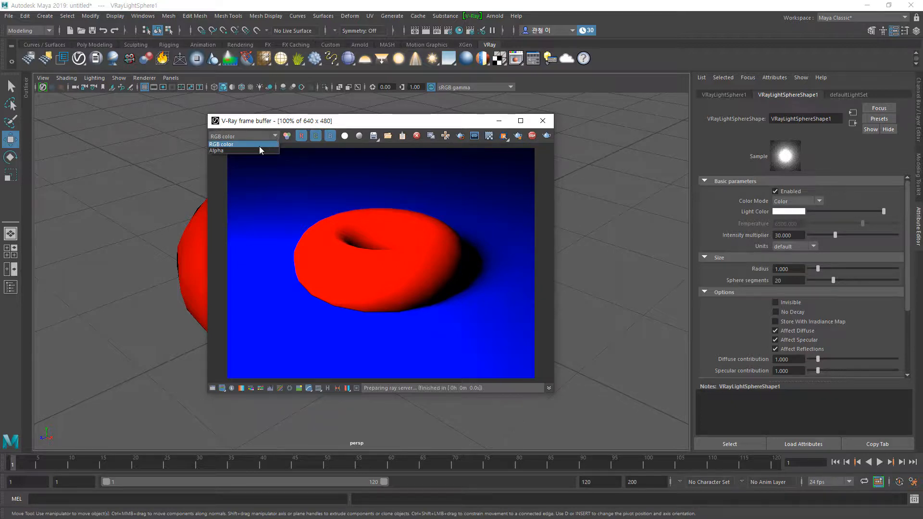
click(259, 150)
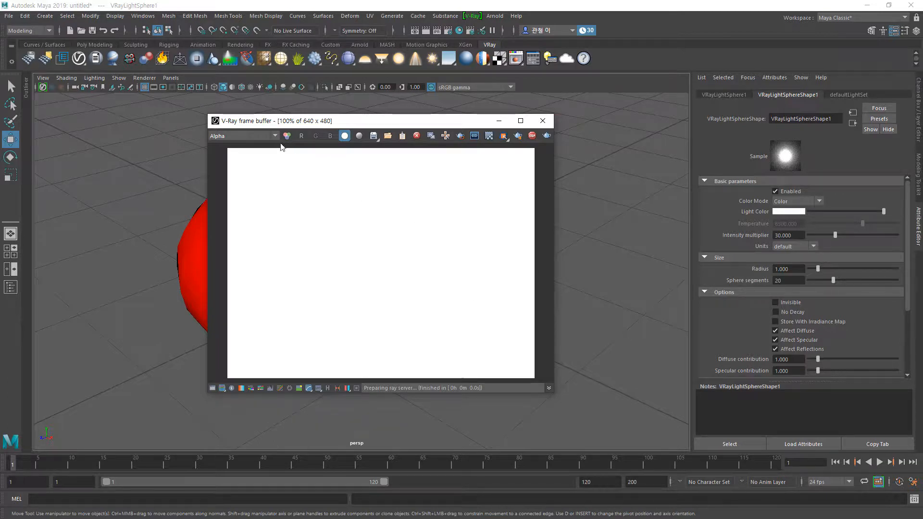
click(276, 138)
click(263, 143)
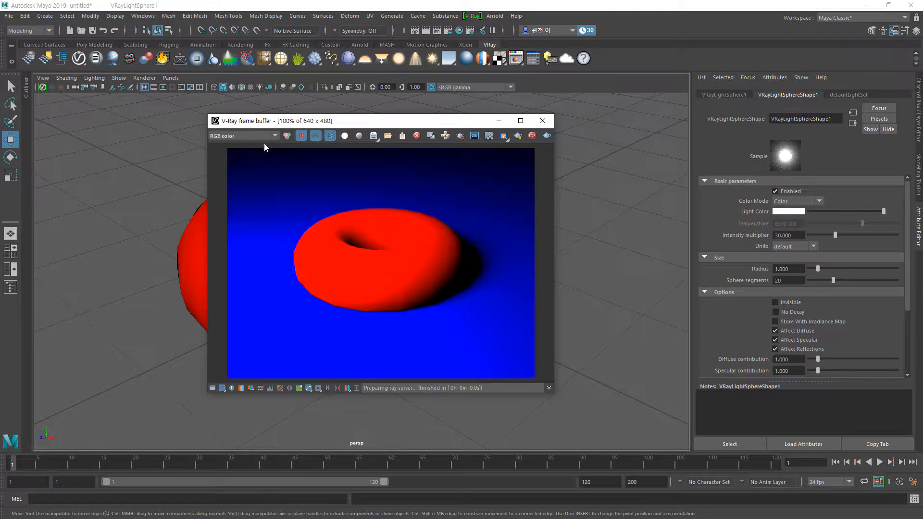
click(274, 139)
click(261, 150)
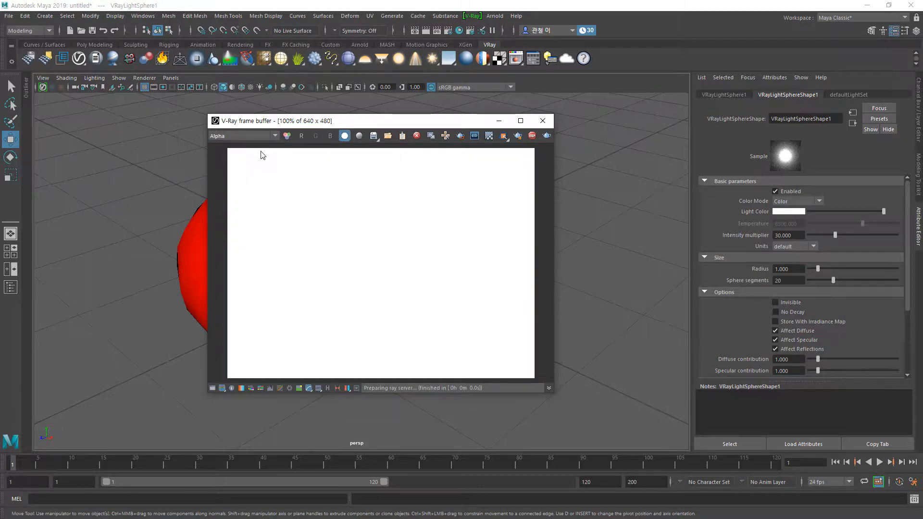
click(286, 137)
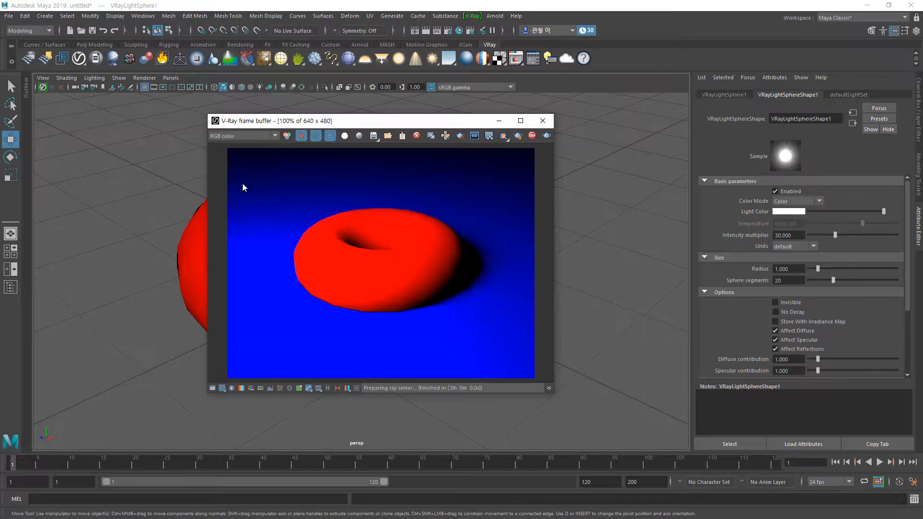
click(274, 136)
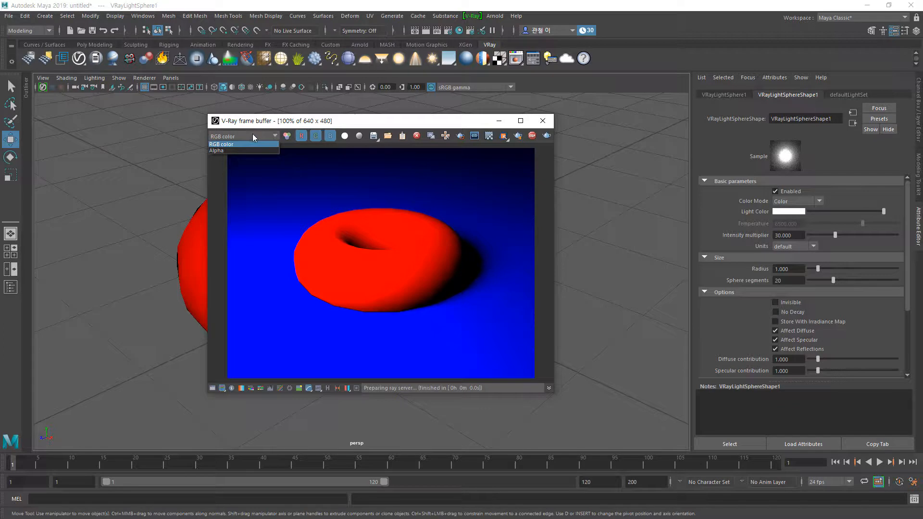
click(343, 168)
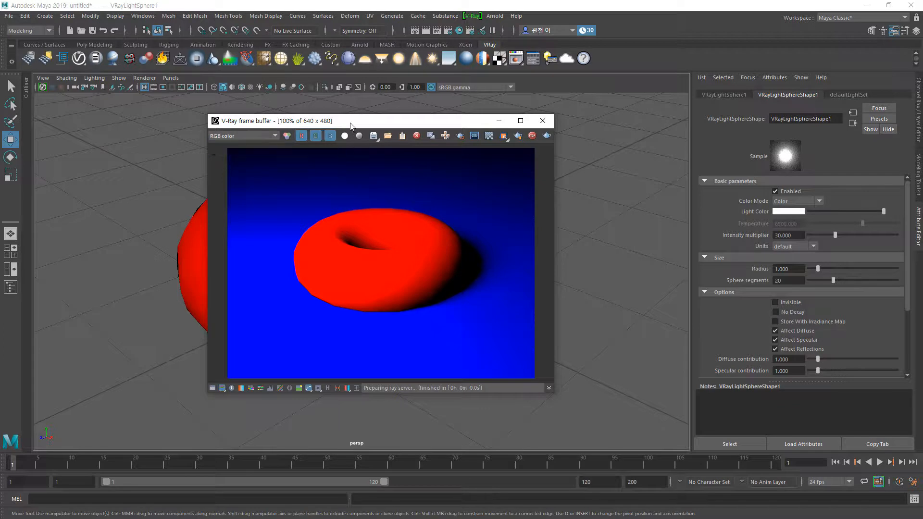
Toggle the red, green and blue channels of the render individually to examine each one, ending with all three enabled
click(302, 138)
click(316, 136)
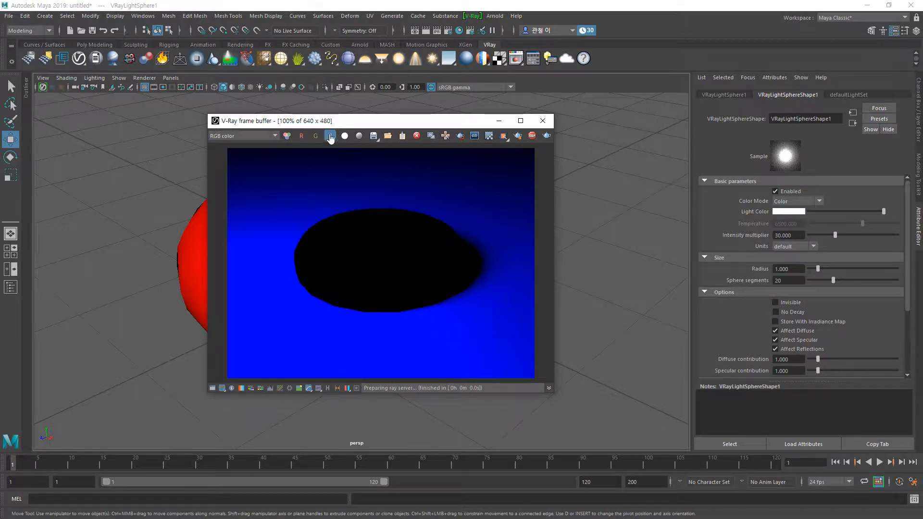
click(330, 136)
click(301, 136)
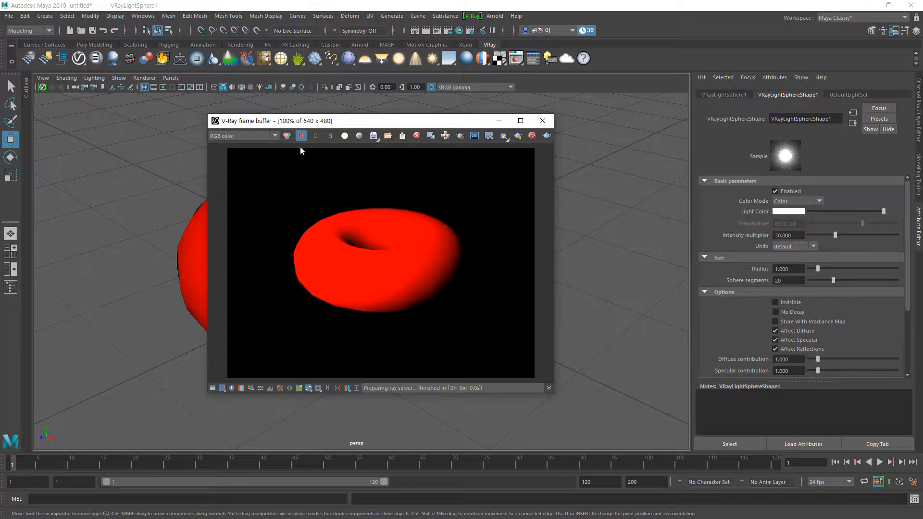
click(301, 136)
click(315, 136)
click(315, 136)
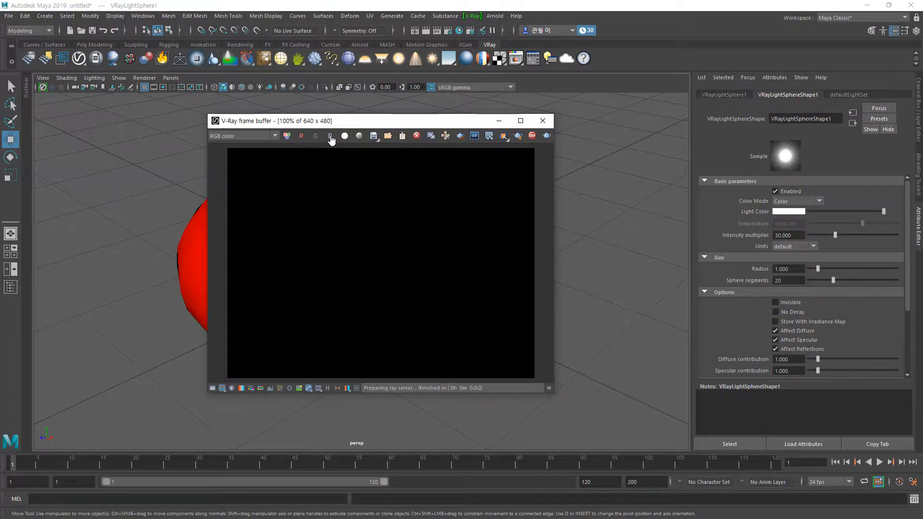
click(330, 136)
click(330, 135)
click(330, 136)
click(315, 136)
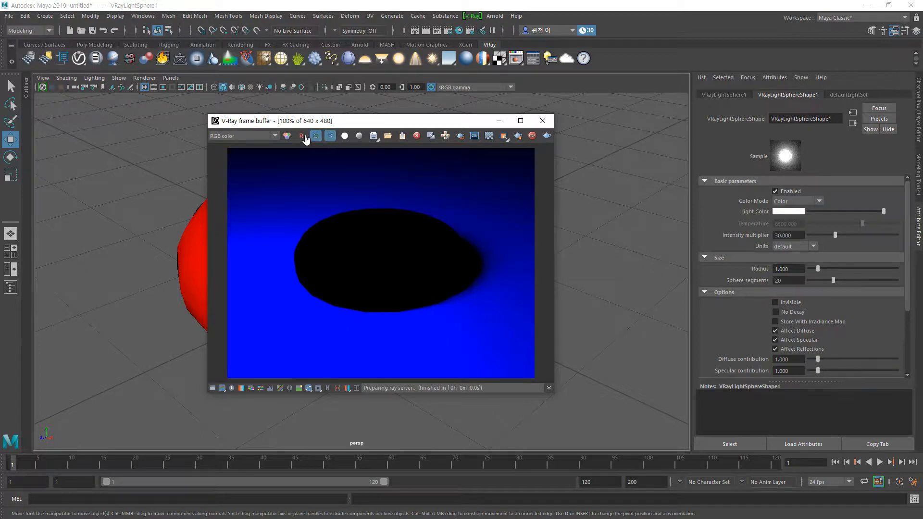
click(303, 136)
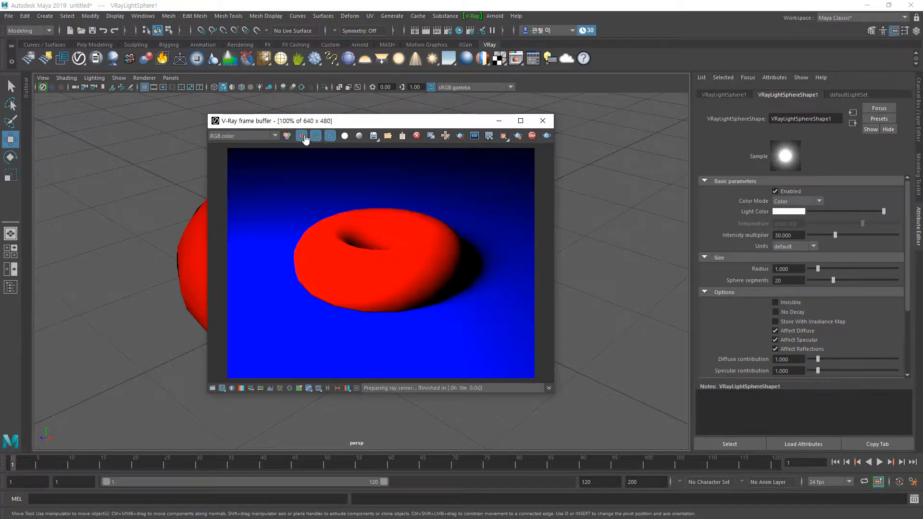
View the render as alpha and as monochrome, returning to full color after each
click(344, 136)
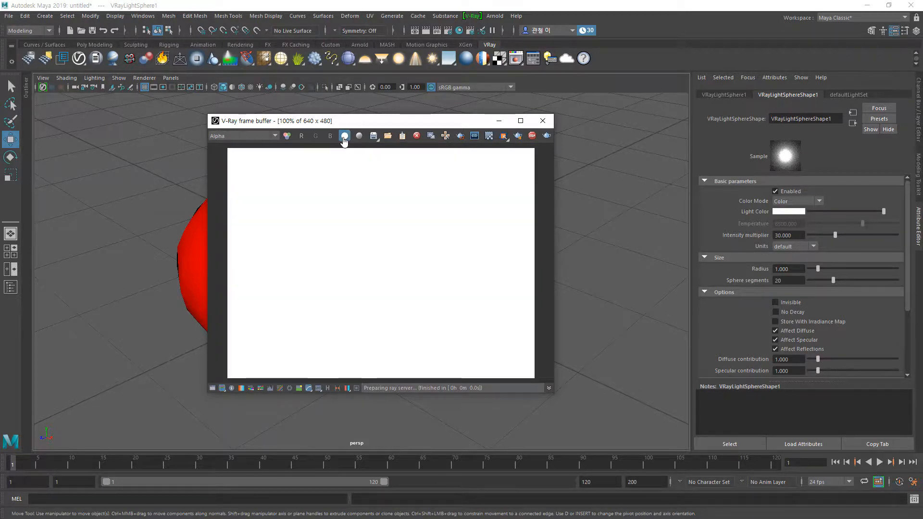
click(344, 136)
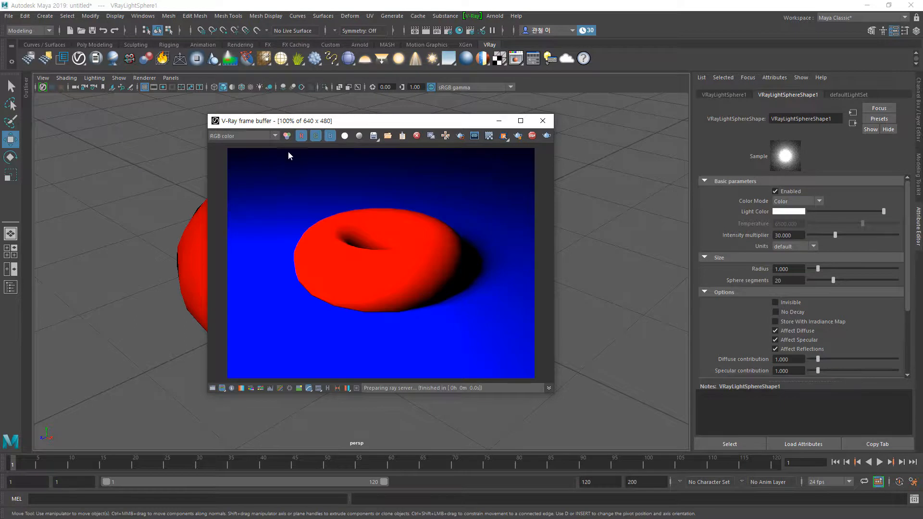
click(359, 136)
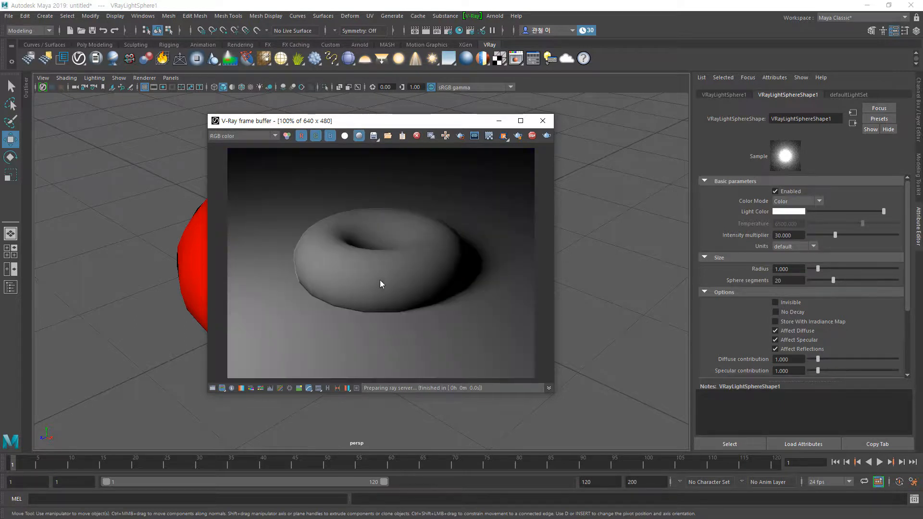
click(359, 136)
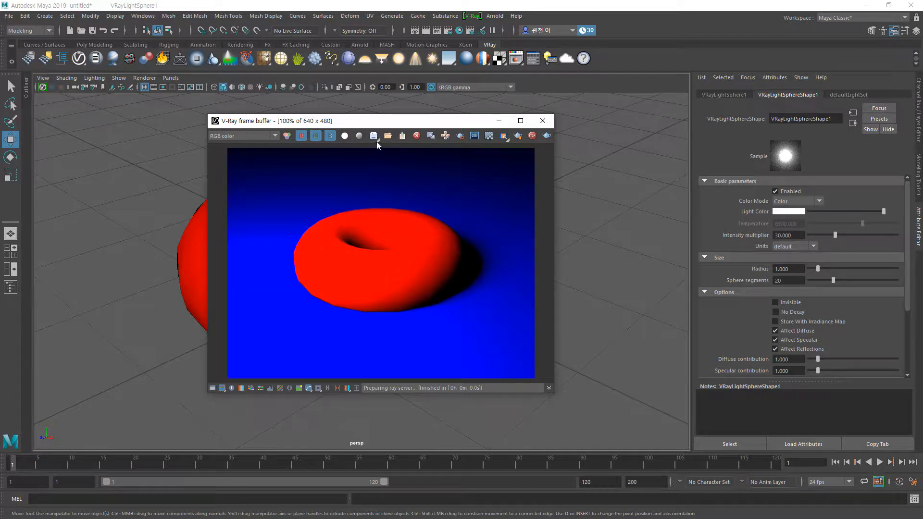
Examine the render's save options, choose to save the current channel, and check the channel list, leaving it on RGB color
click(378, 138)
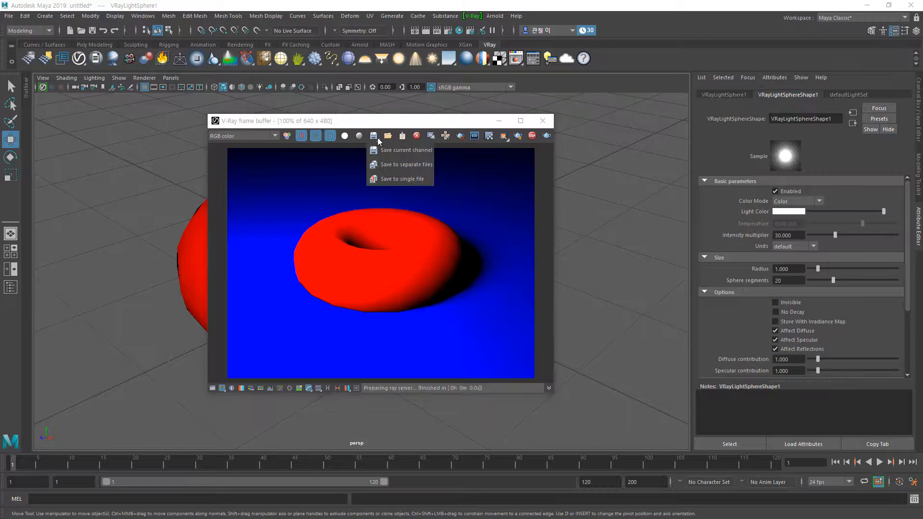
click(407, 151)
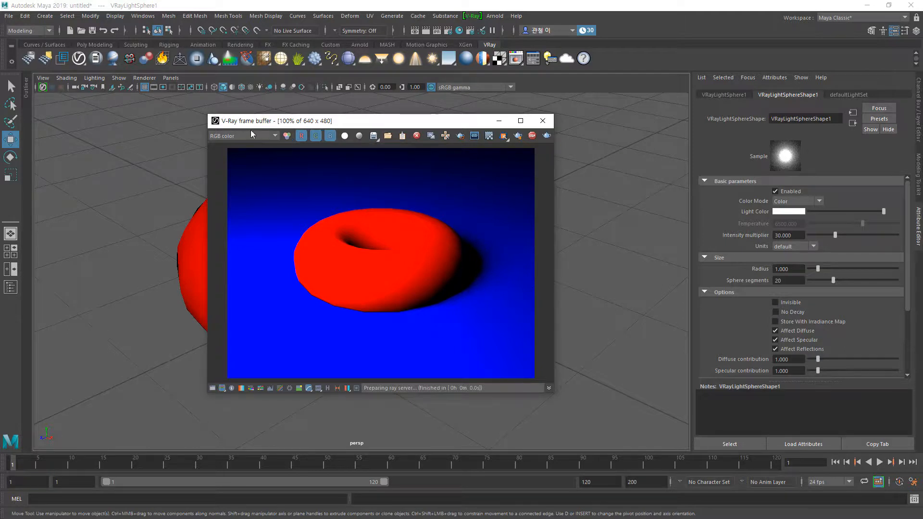
click(270, 137)
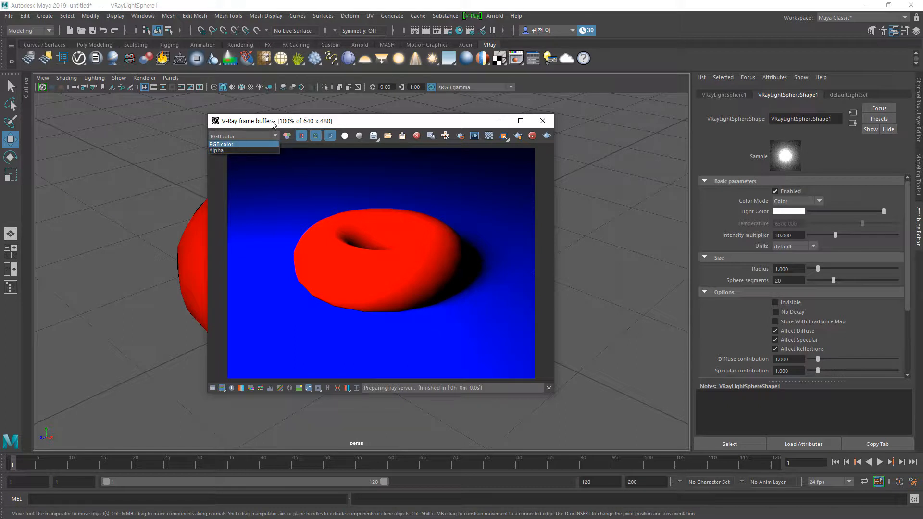
click(236, 140)
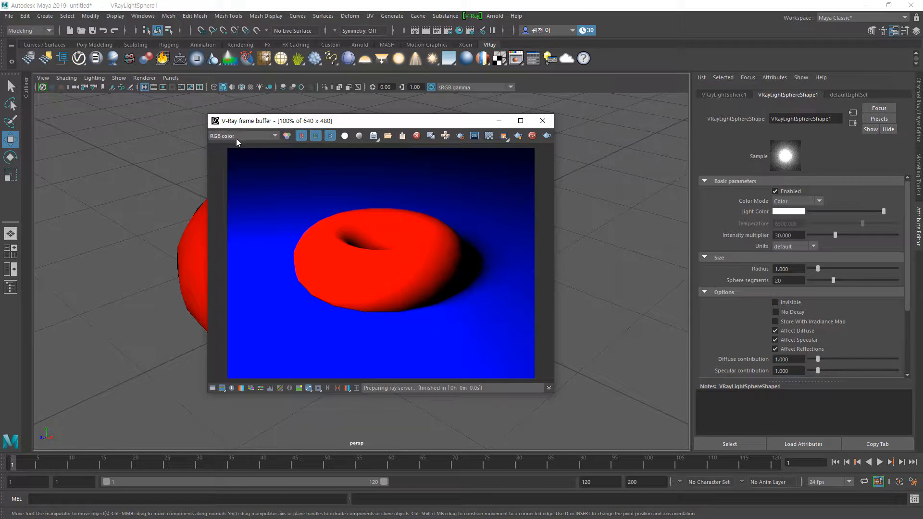
Examine the options for saving the render to separate files and to a single file, and check which channels the list offers
click(376, 139)
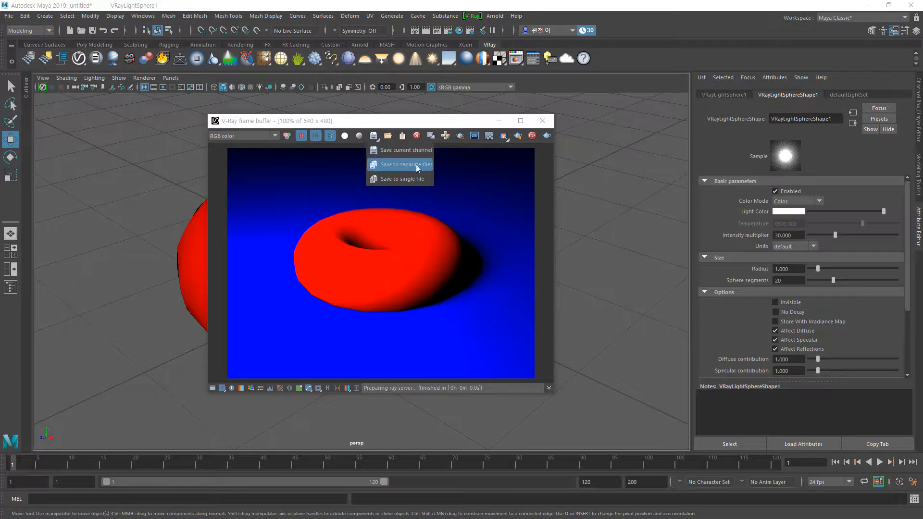
click(382, 128)
click(272, 136)
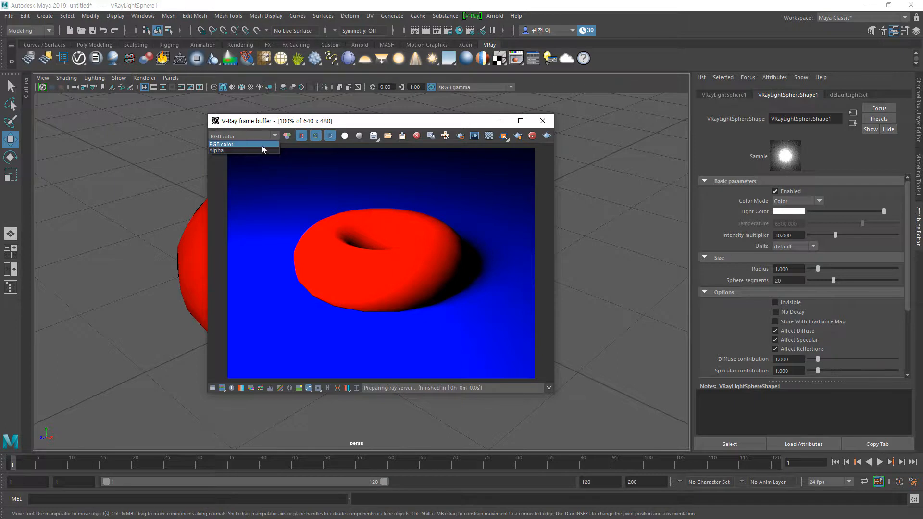
click(390, 124)
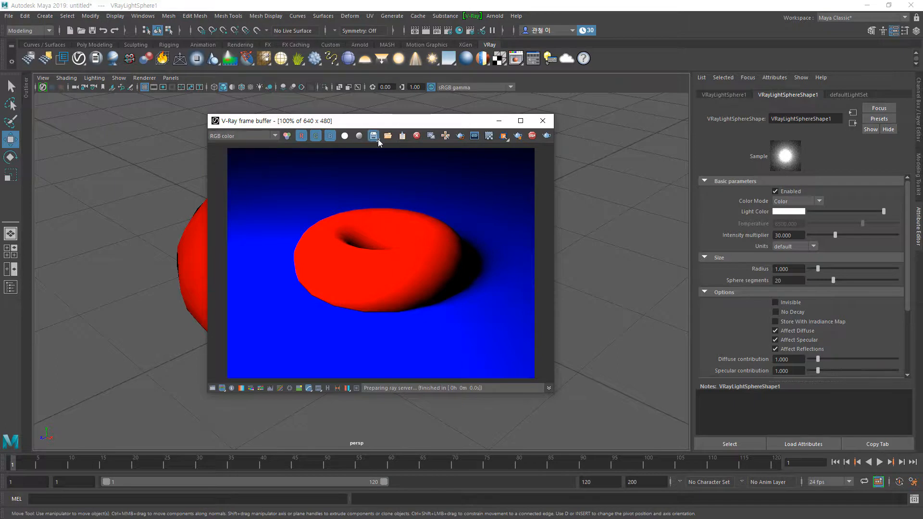
click(377, 139)
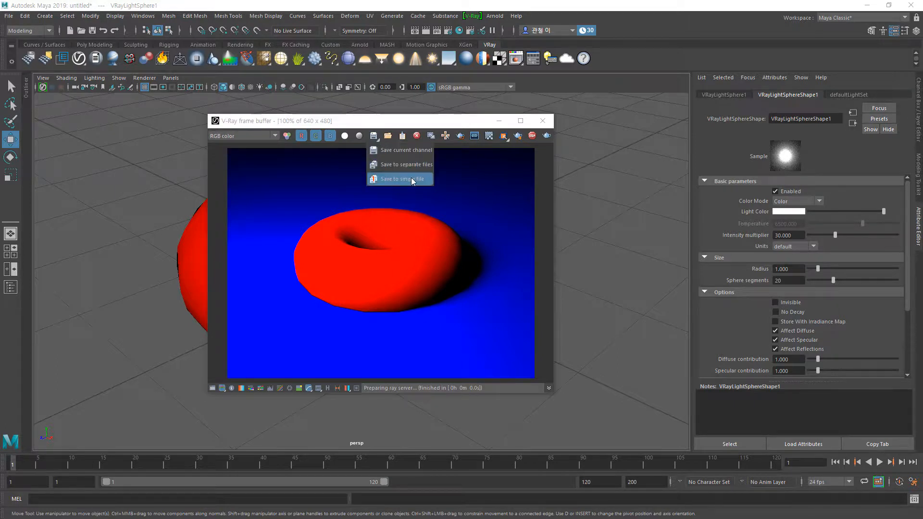
click(373, 122)
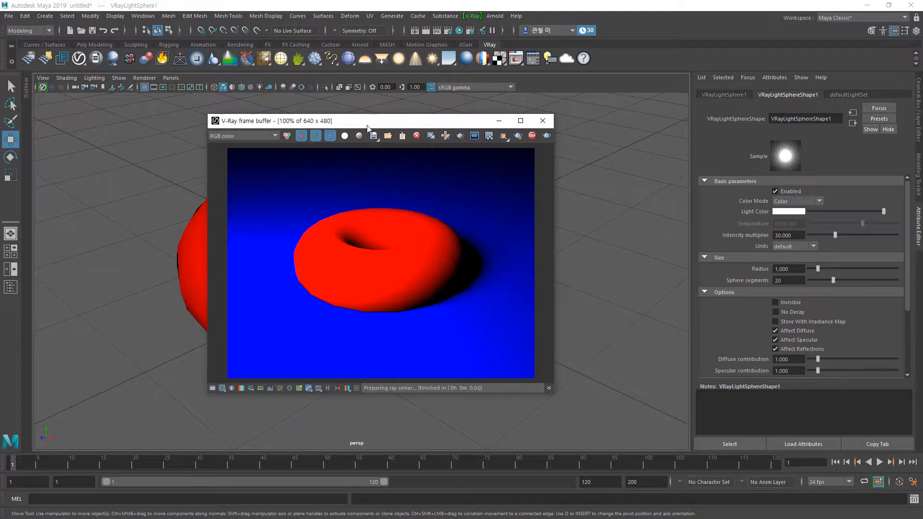
click(275, 136)
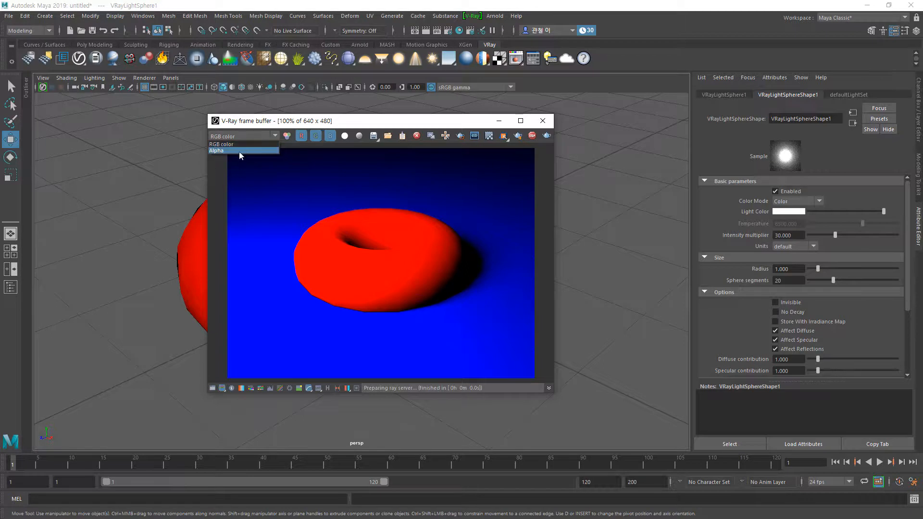
click(374, 121)
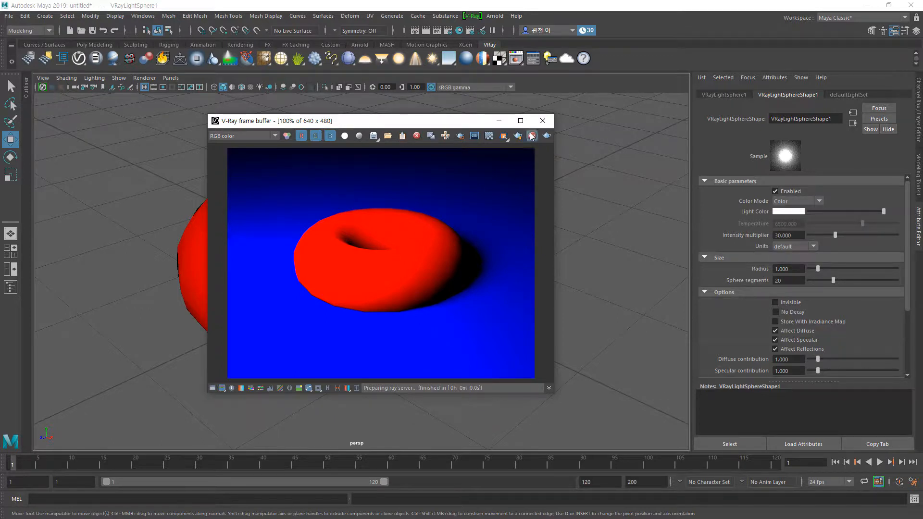
Render the scene again and clear the image, and run an interactive render in the frame buffer
click(547, 136)
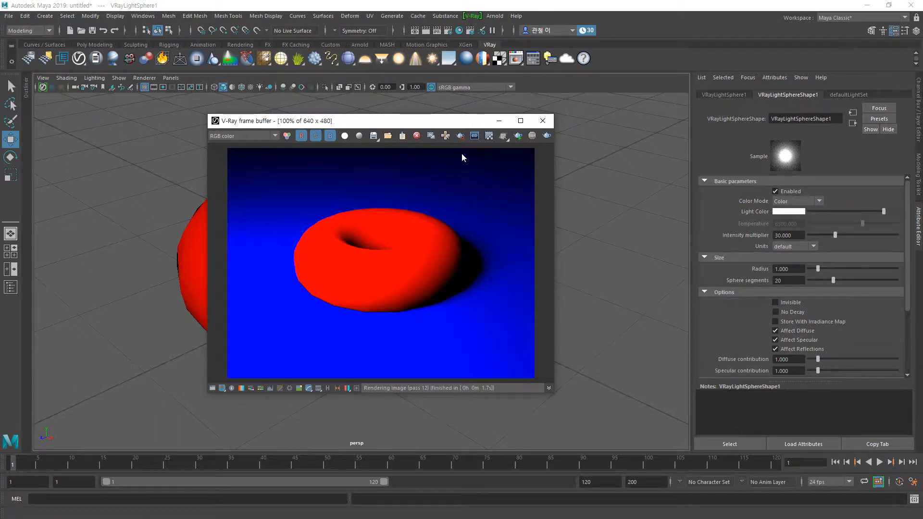
click(416, 136)
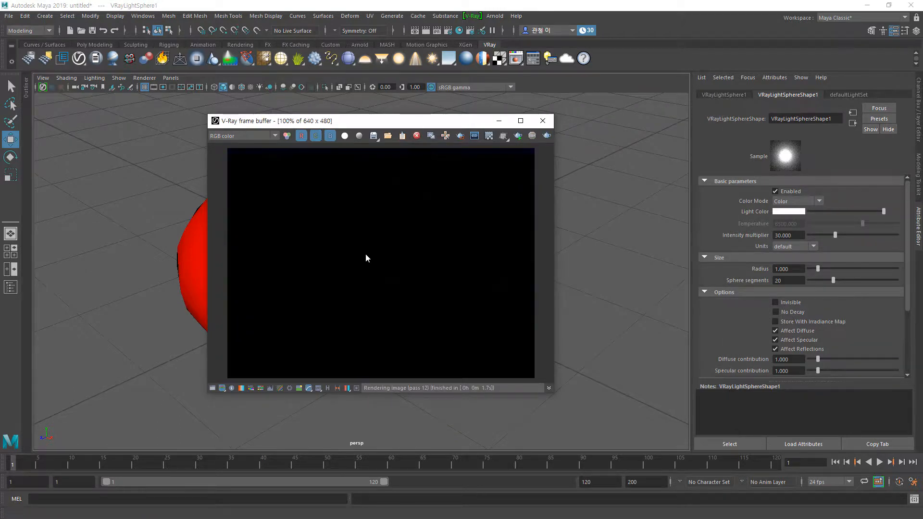
click(518, 136)
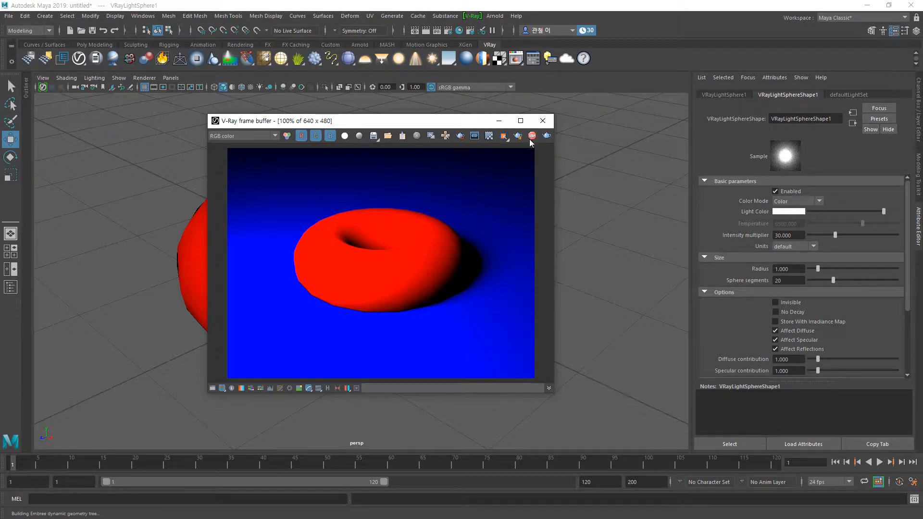
drag(438, 121, 450, 149)
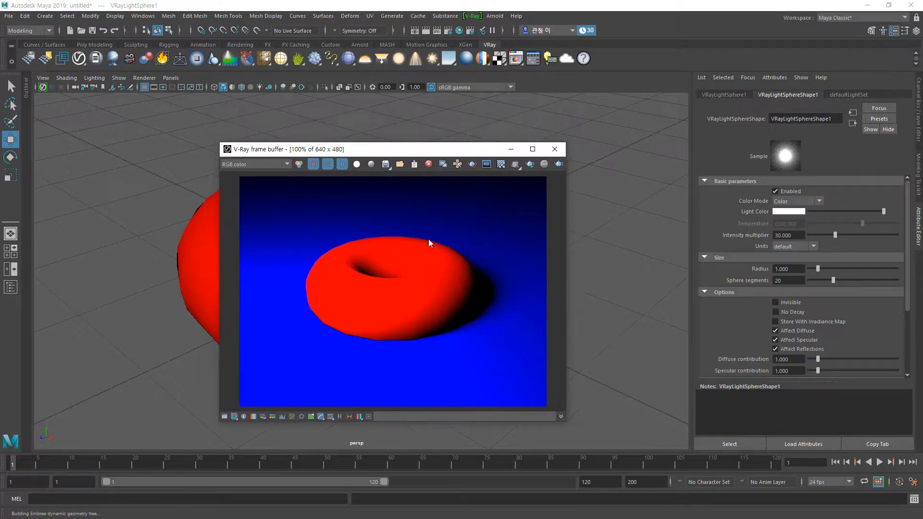
Select the torus and set its V-Ray material's diffuse color to green
click(202, 227)
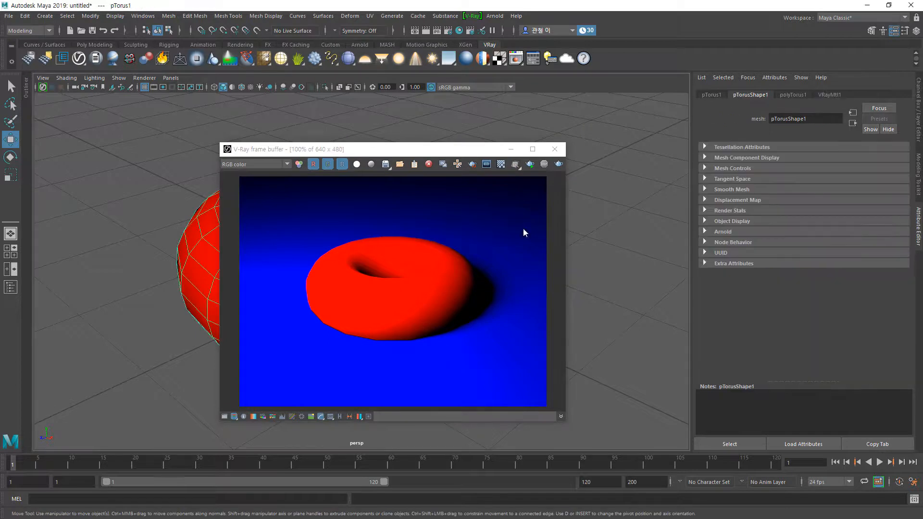
click(832, 94)
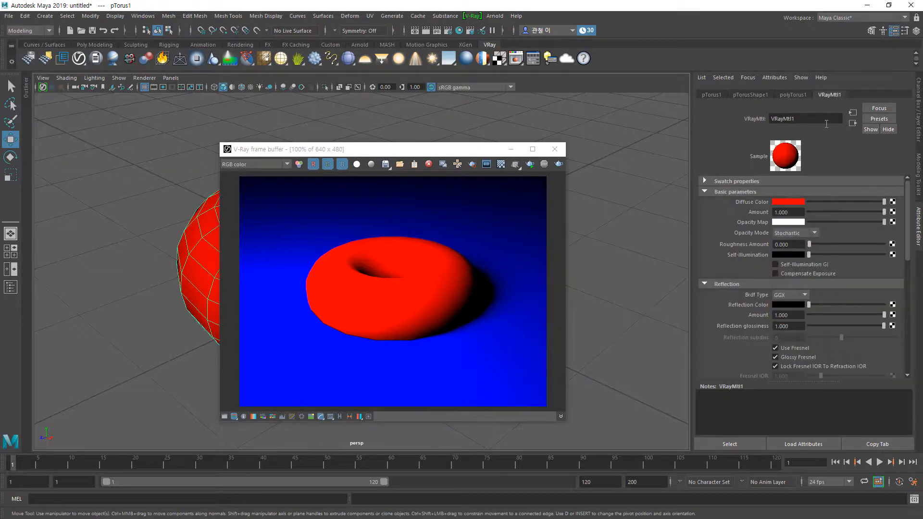
click(799, 202)
click(784, 177)
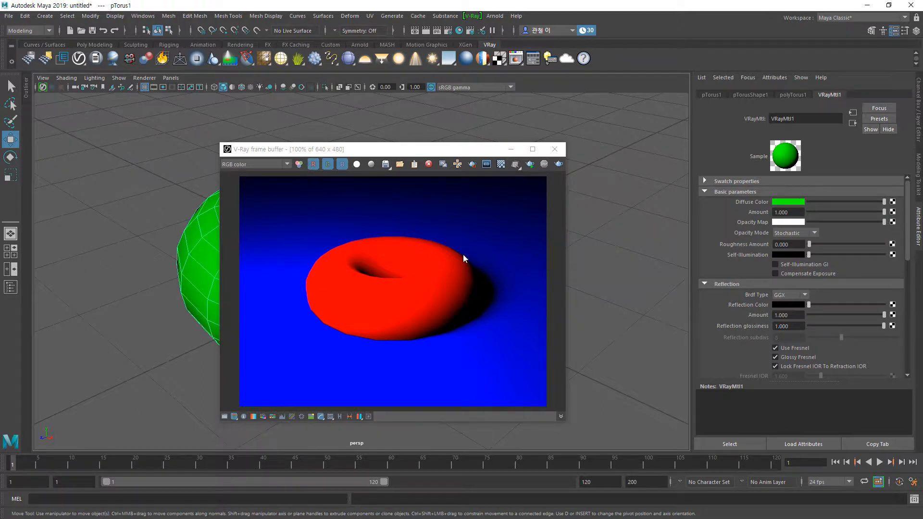
Render only a rectangular region over the right part of the torus, and turn region rendering off
click(472, 165)
drag(431, 231, 474, 348)
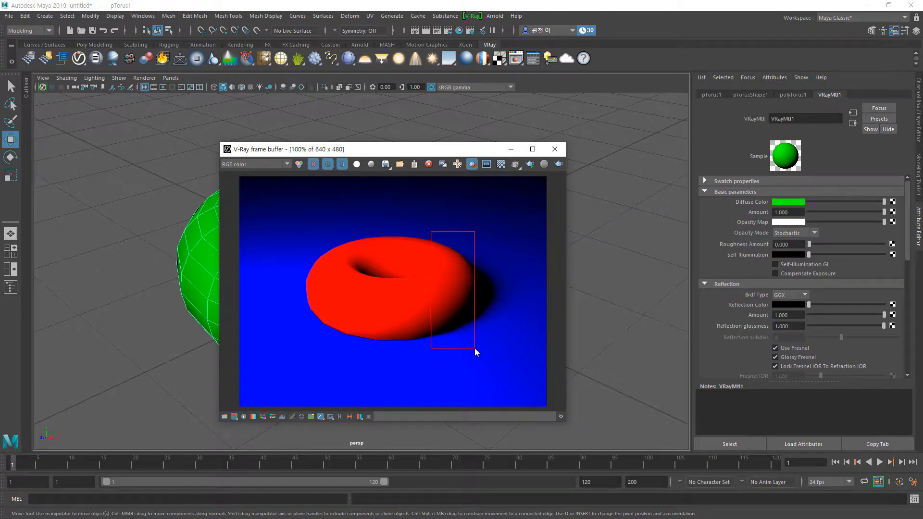
click(558, 164)
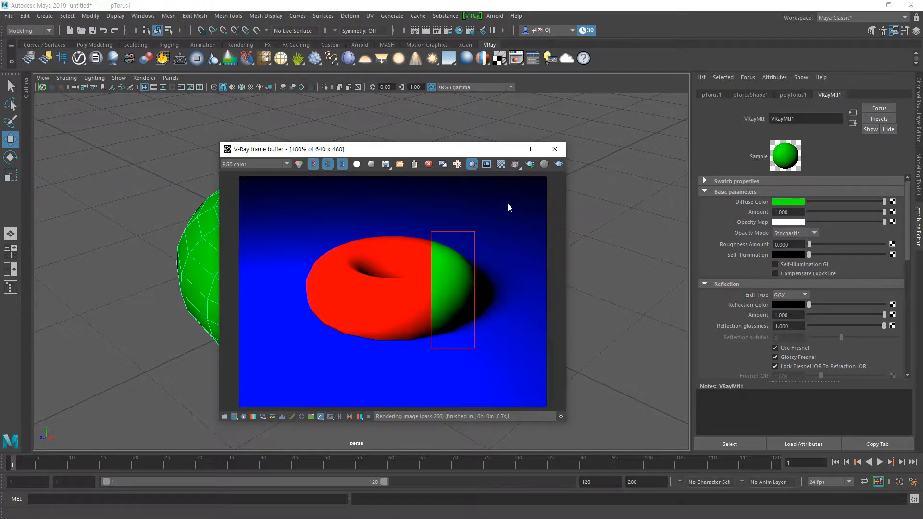
click(472, 166)
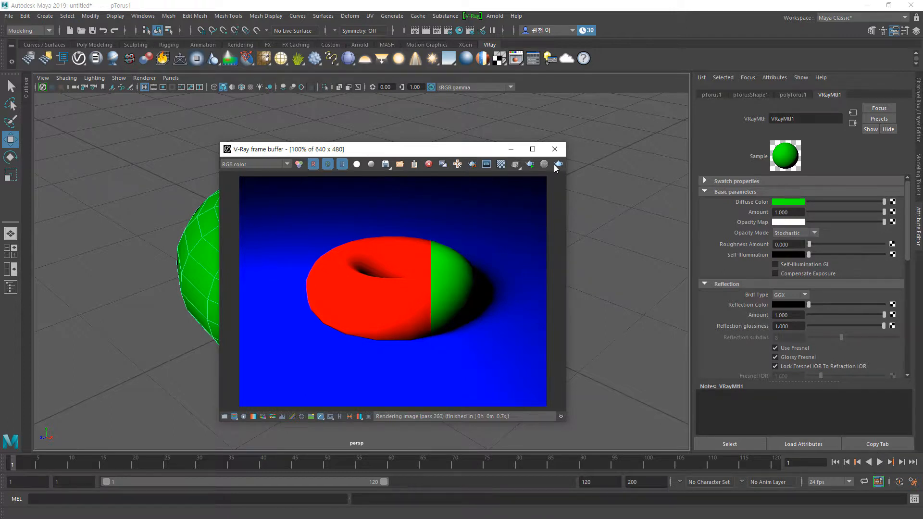
Start and pause interactive rendering, set the torus's diffuse color to magenta, and resume so the render updates
click(530, 164)
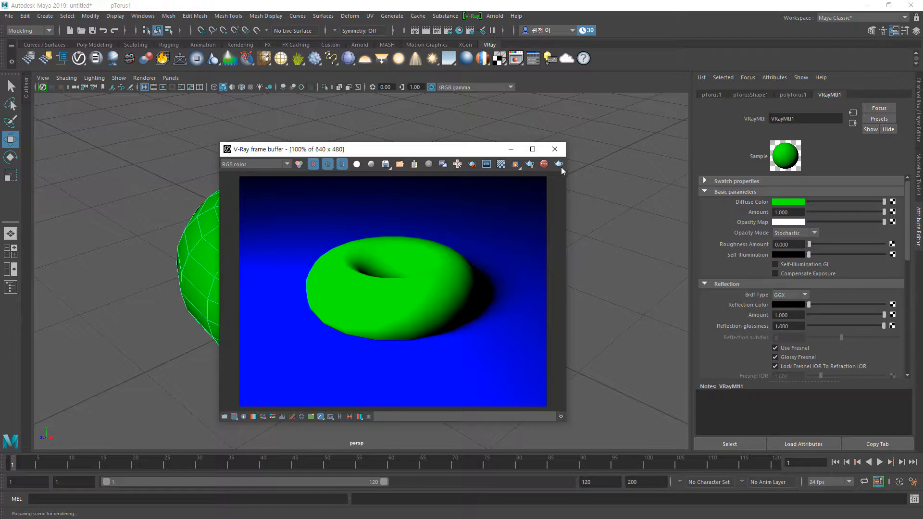
click(530, 166)
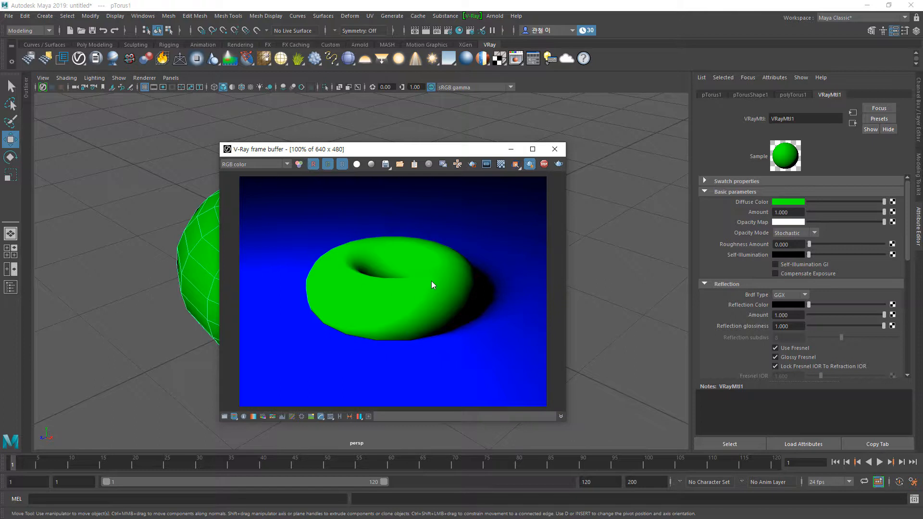
click(785, 202)
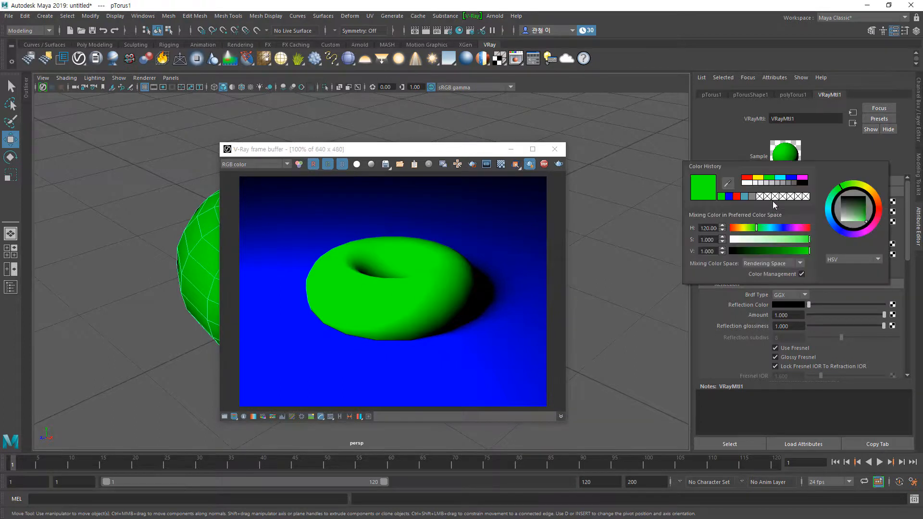
click(805, 179)
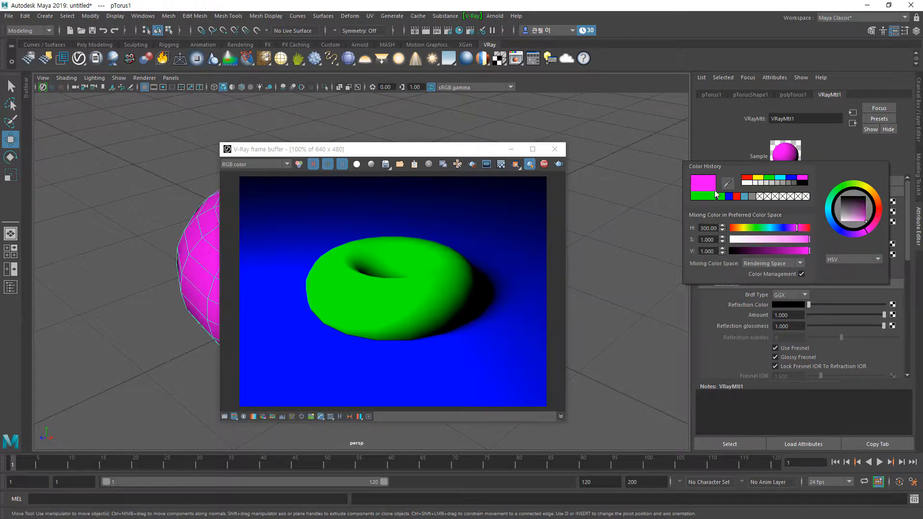
click(530, 165)
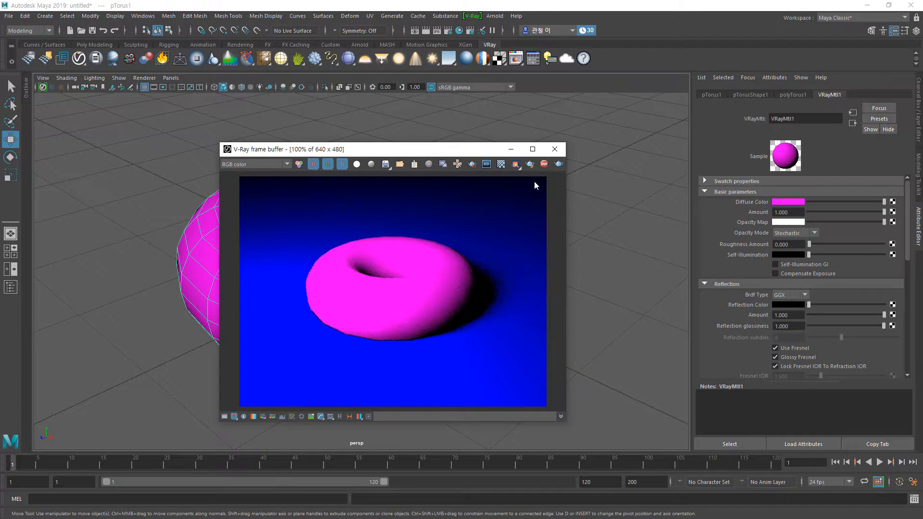
Pause interactive rendering, set the torus's diffuse color to green, and stop and restart the interactive render
click(530, 164)
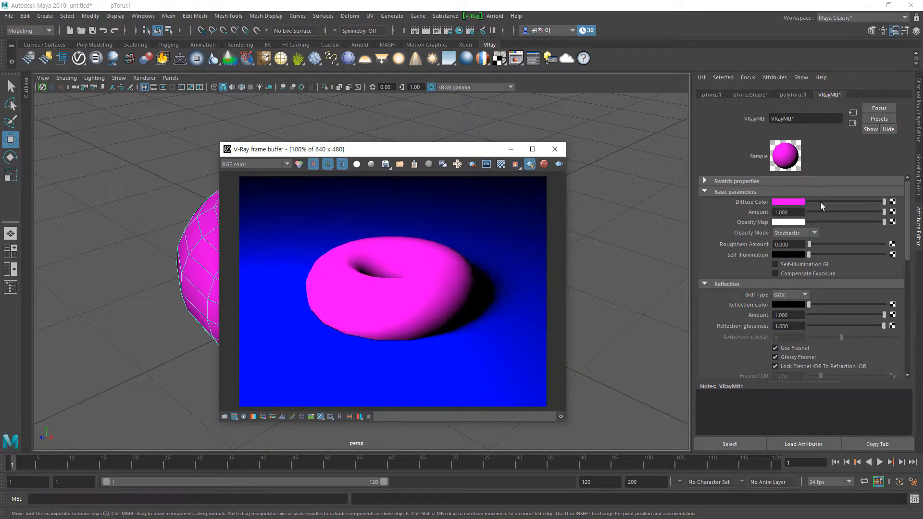
click(781, 202)
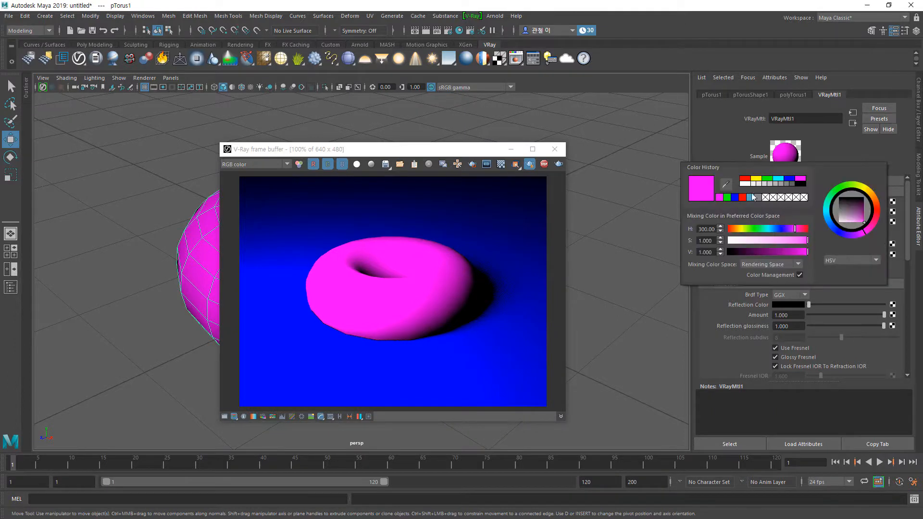
click(767, 180)
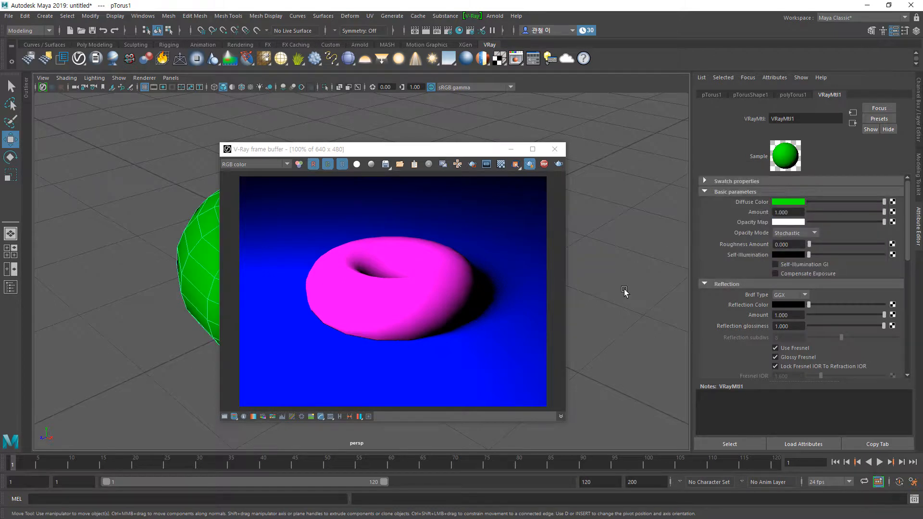
click(544, 164)
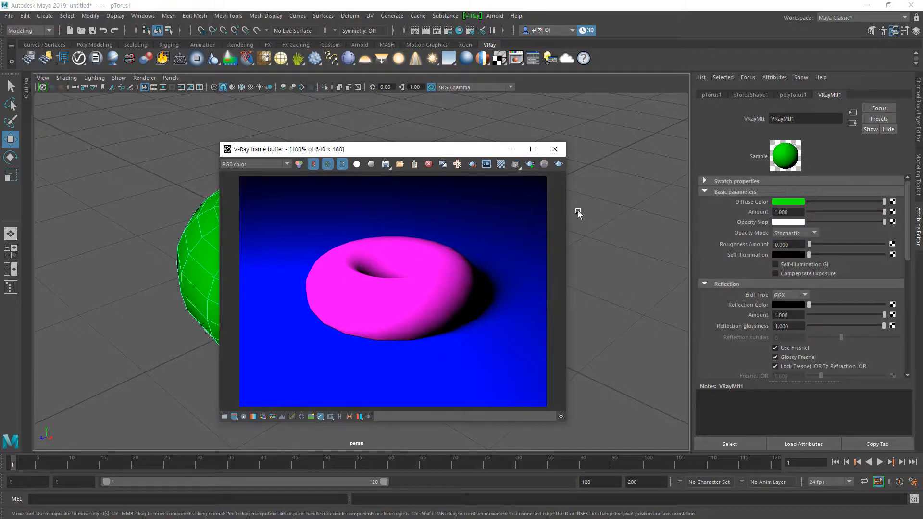
click(533, 165)
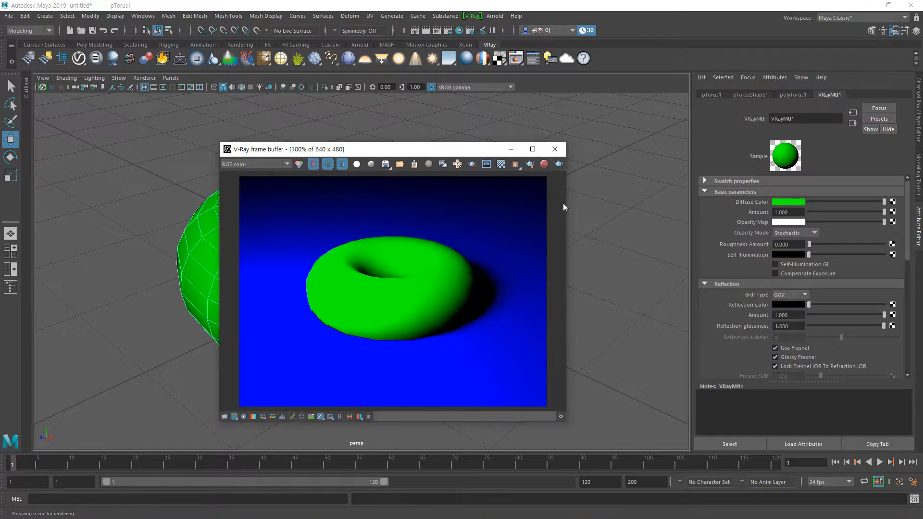
Switch the torus's diffuse color to magenta and back to green while interactive rendering is running
click(788, 201)
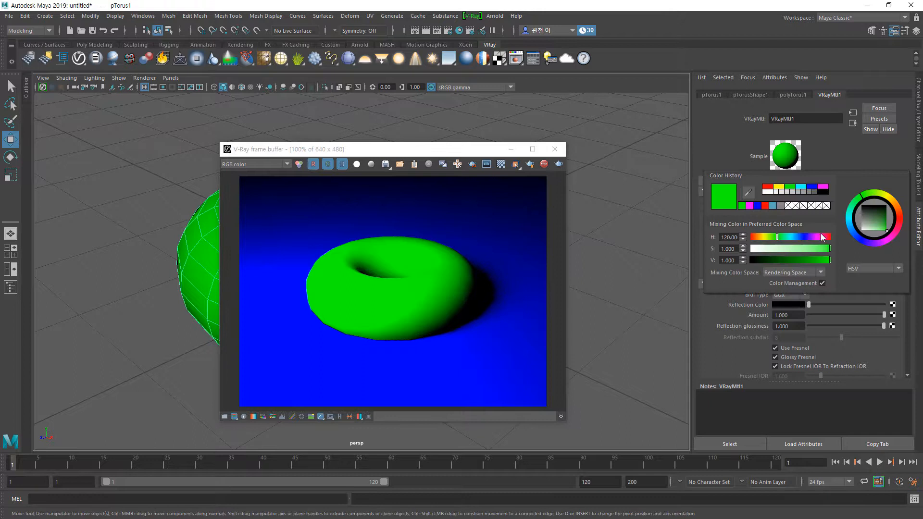
click(822, 187)
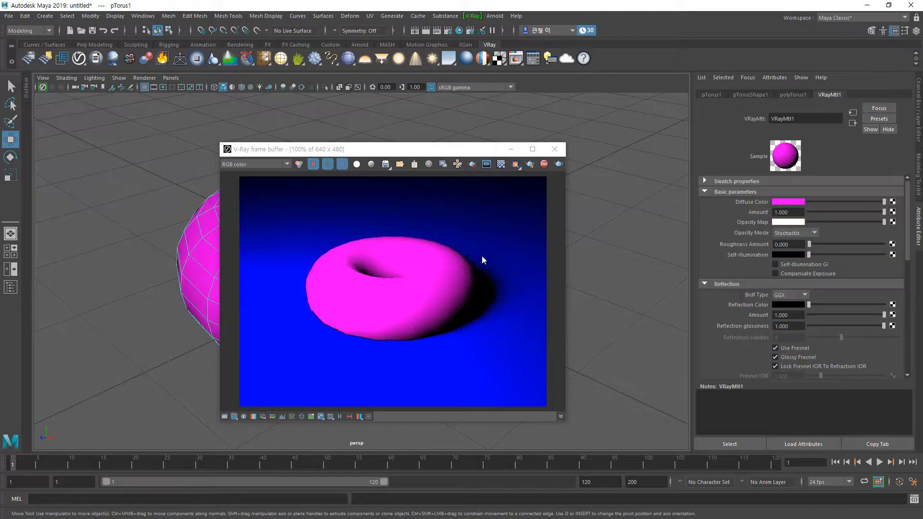
click(783, 202)
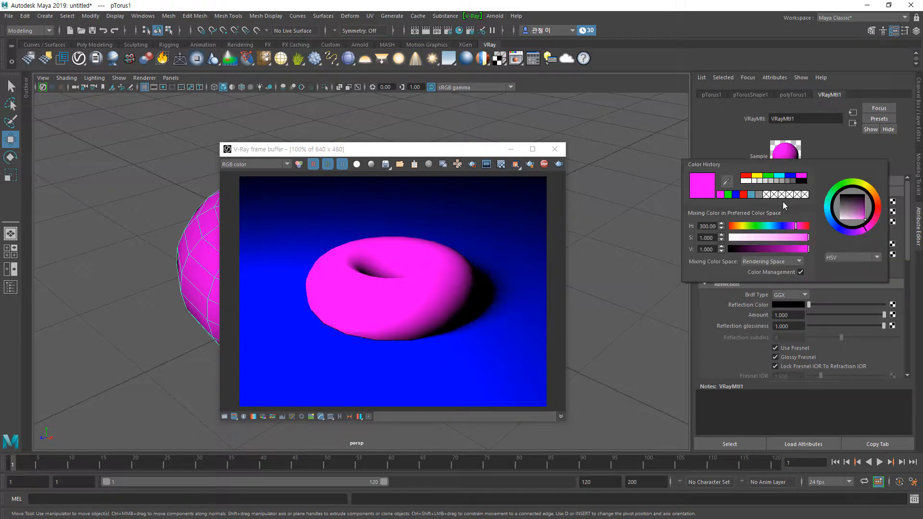
click(769, 176)
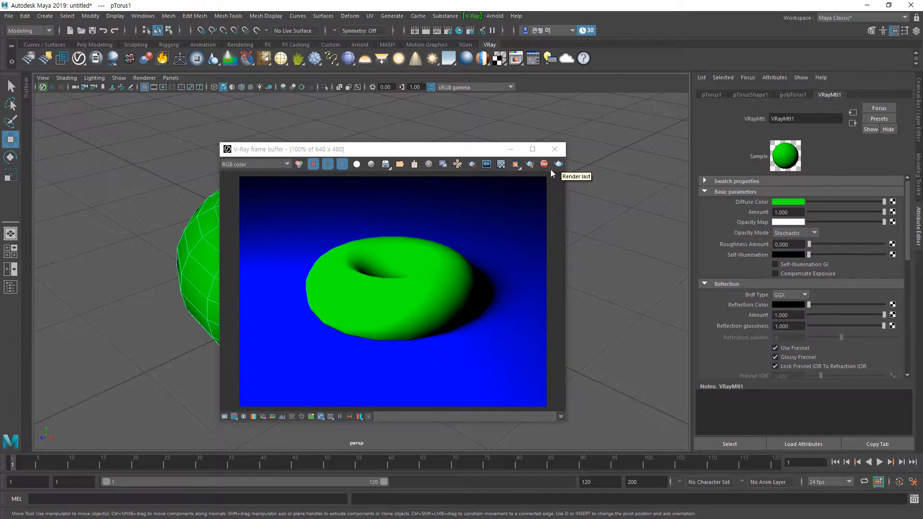
Stop interactive rendering, set the torus's diffuse color to blue, and render the scene with a regular render
click(560, 165)
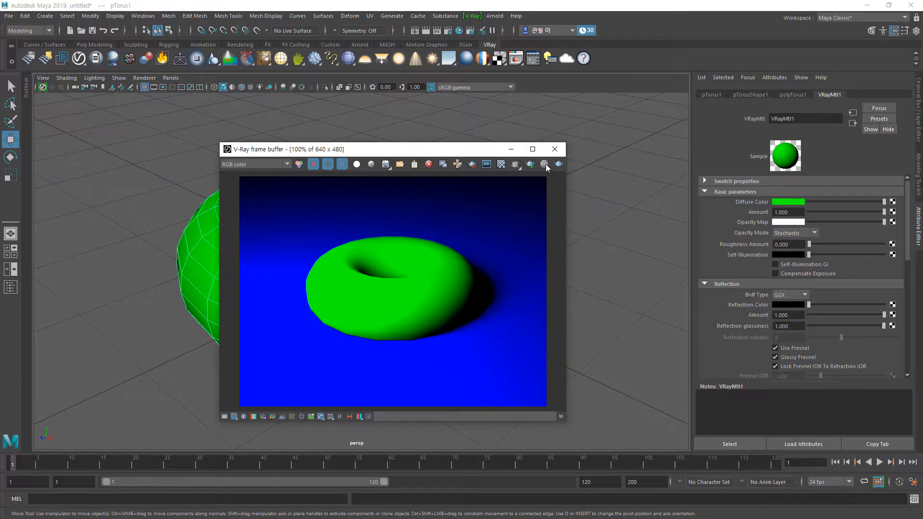
click(781, 203)
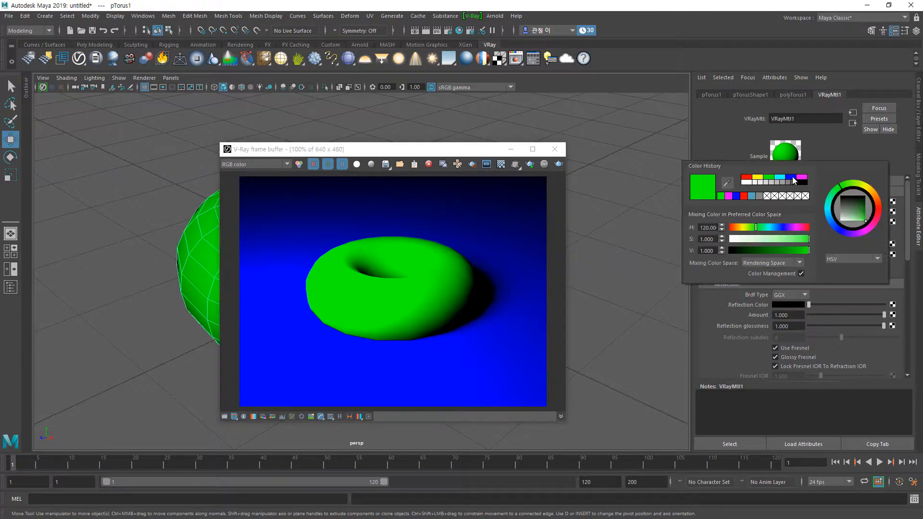
click(790, 177)
click(559, 164)
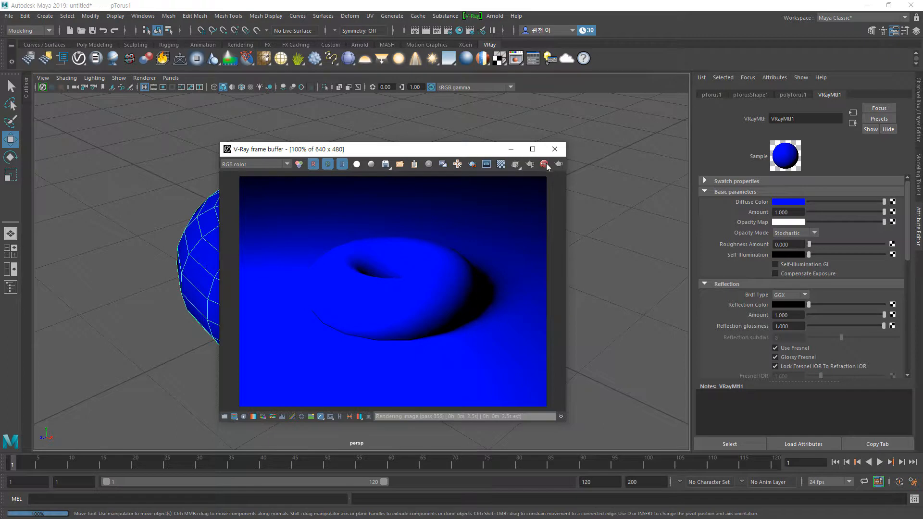
Set the torus's diffuse color to green and render the scene with a regular render
click(791, 201)
click(777, 176)
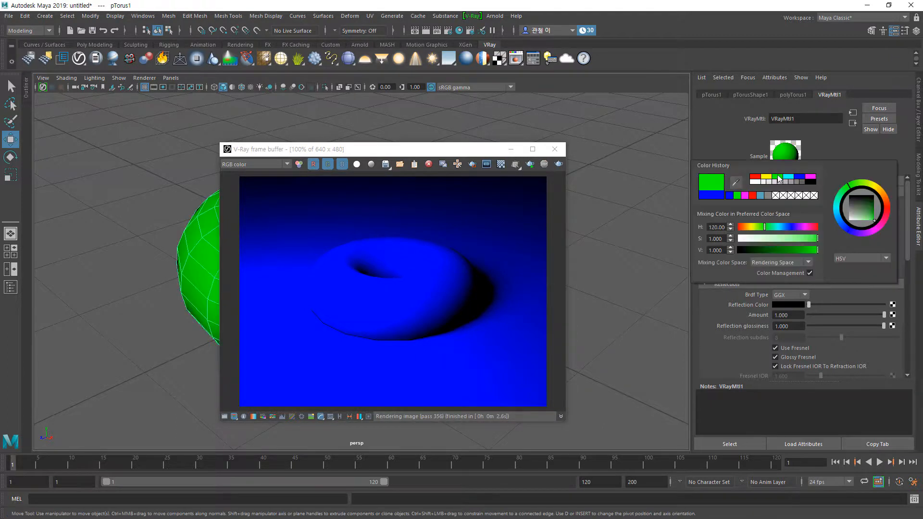
click(559, 164)
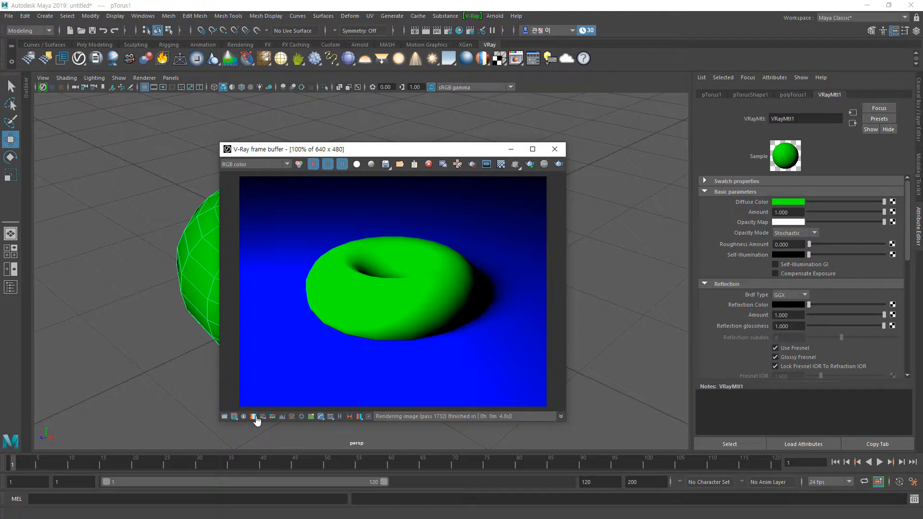
Show the frame buffer's color corrections and try Exposure at 0.97, resetting it and returning Highlight Burn to 1.00
click(224, 416)
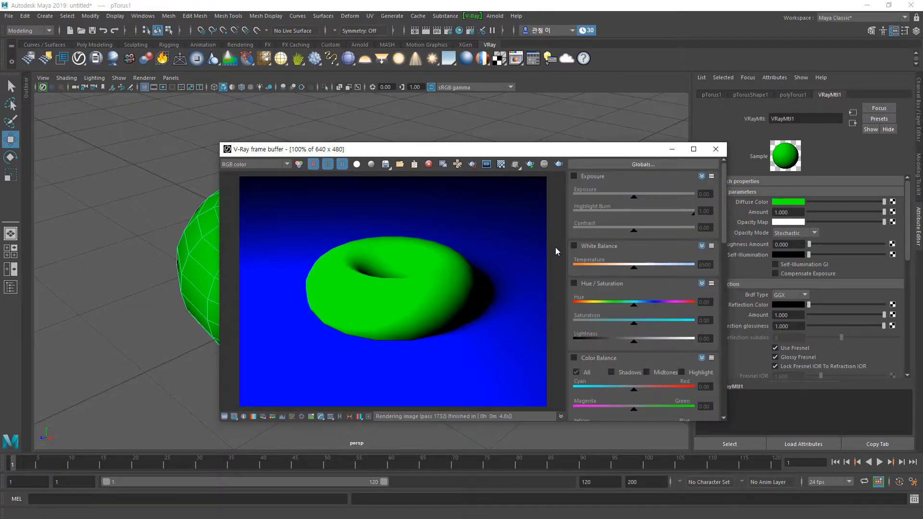
click(574, 177)
mouse_move(634, 202)
mouse_down()
mouse_move(618, 200)
mouse_move(641, 200)
mouse_move(617, 199)
mouse_move(657, 201)
mouse_move(646, 202)
mouse_up()
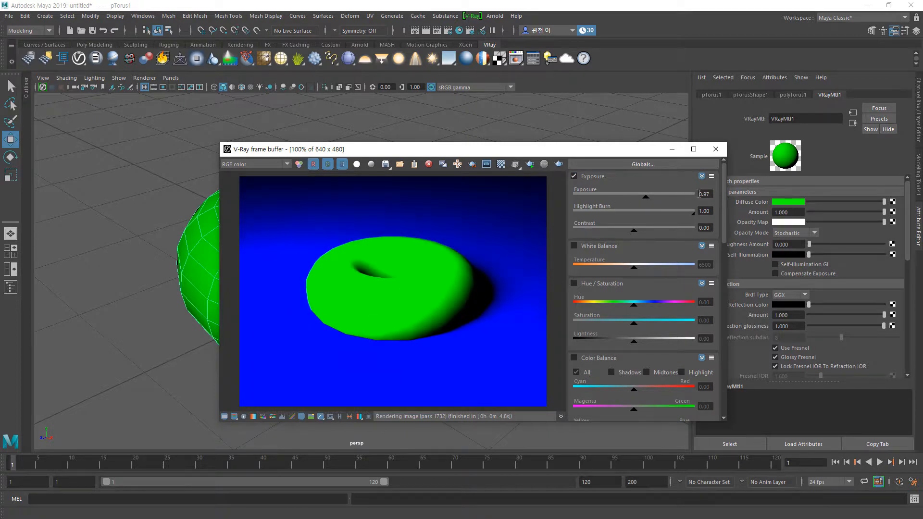
click(711, 175)
click(716, 185)
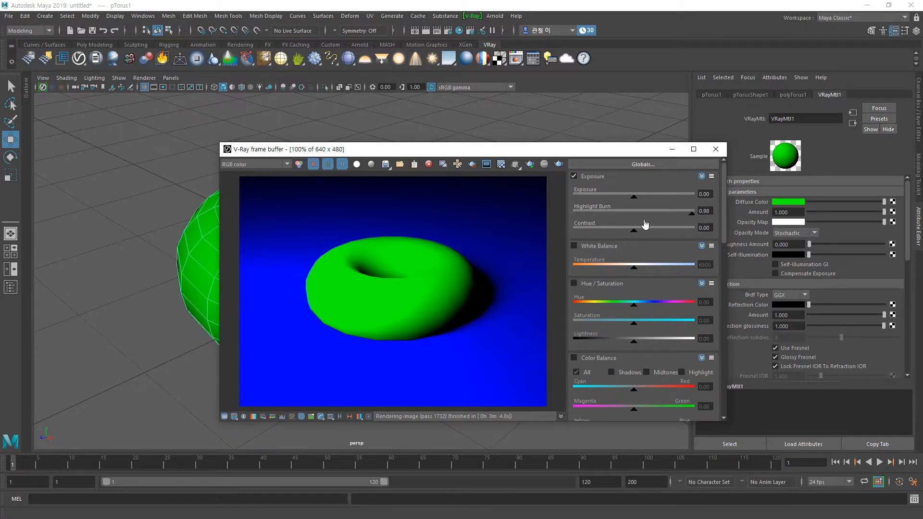
mouse_move(690, 214)
mouse_down()
mouse_move(590, 217)
mouse_move(704, 216)
mouse_up()
Try the White Balance correction with a temperature of about 7455, and disable both White Balance and Exposure
click(574, 246)
drag(610, 273, 651, 273)
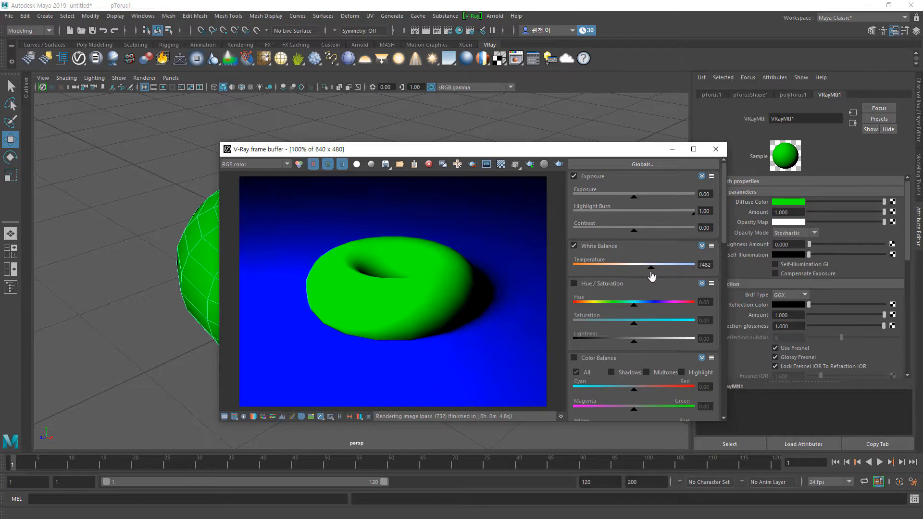
click(574, 246)
click(574, 176)
Try the Hue / Saturation correction with hue 49.09 and saturation -0.99, and disable it
click(574, 283)
drag(633, 305, 575, 319)
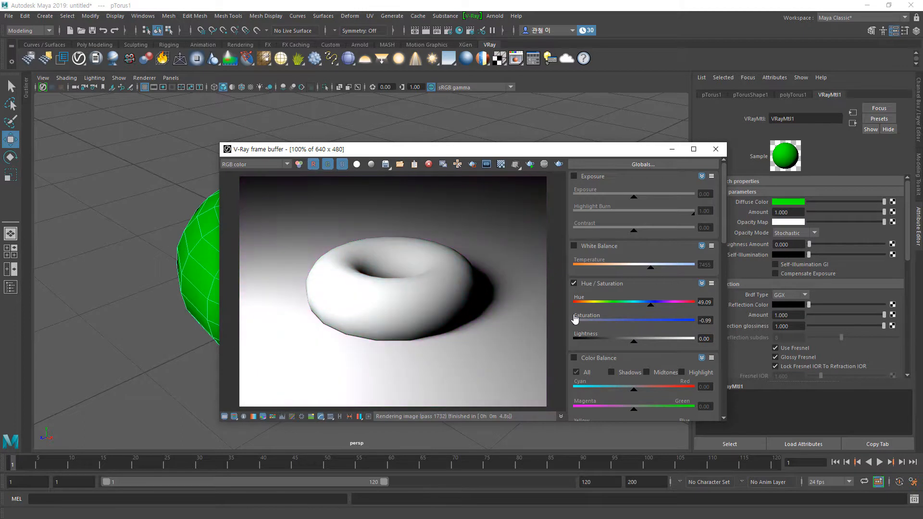
click(574, 283)
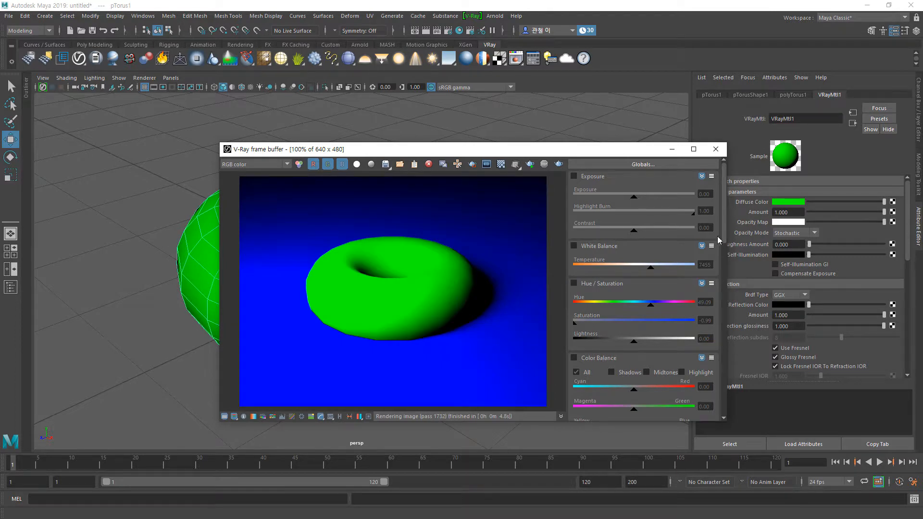
Try the Color Balance correction with red at 0.60 and green at 0.49, and disable it
drag(722, 226, 722, 268)
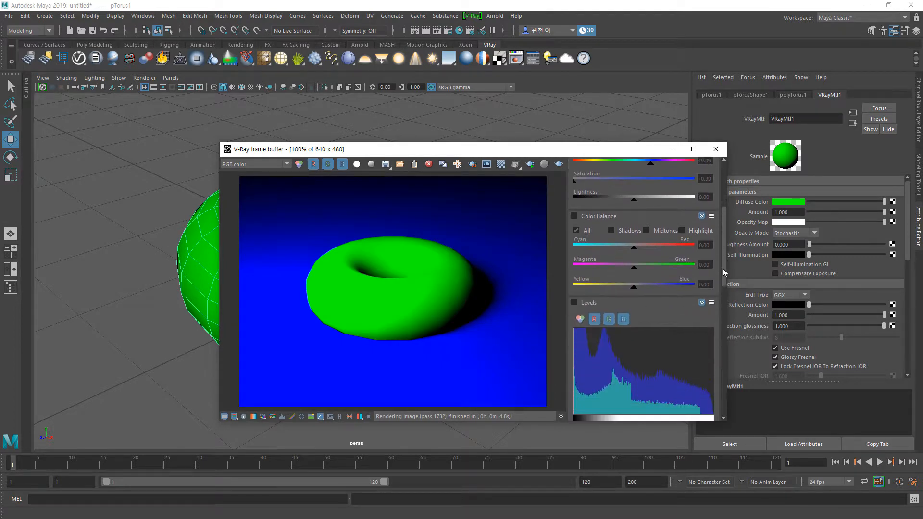
click(574, 217)
drag(635, 252, 663, 269)
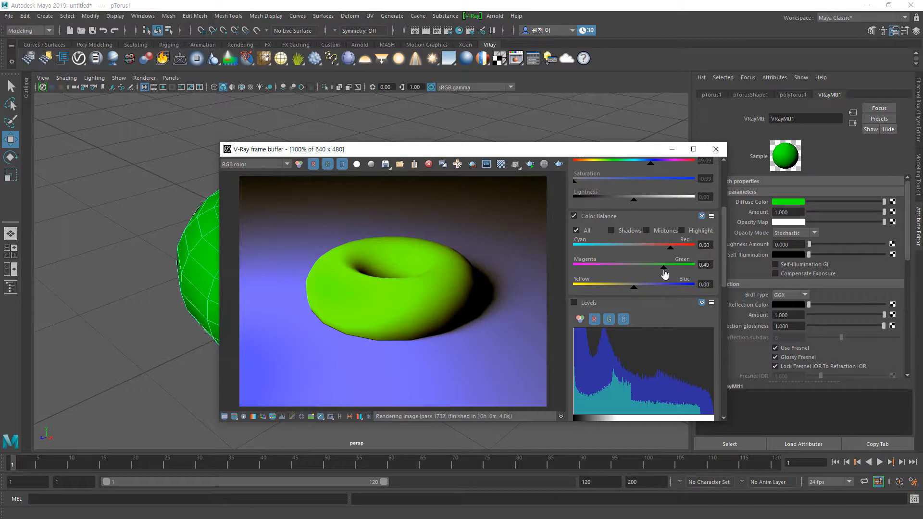
click(573, 216)
Try the Levels correction by shifting the histogram's midpoint to about 1.23, and disable it
click(574, 302)
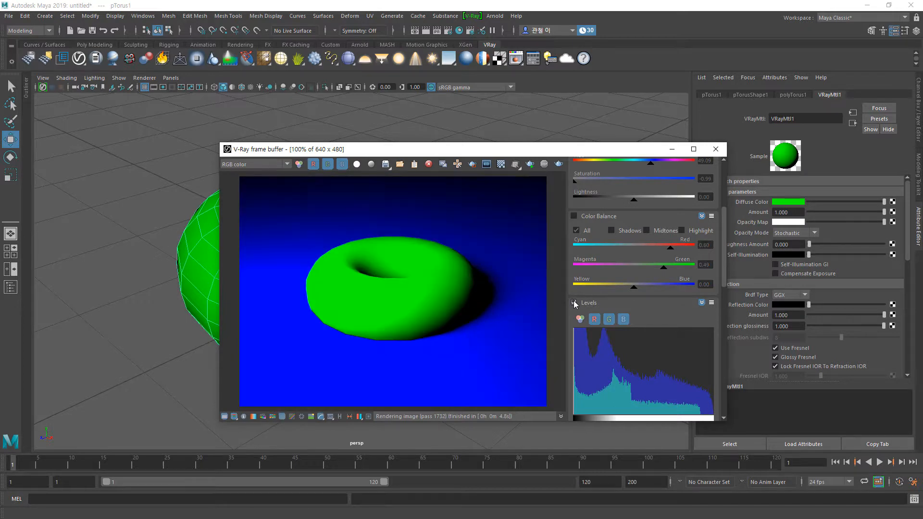
drag(724, 272, 722, 287)
mouse_move(617, 368)
mouse_down()
mouse_move(675, 366)
mouse_move(597, 366)
mouse_move(679, 358)
mouse_move(626, 364)
mouse_up()
click(574, 243)
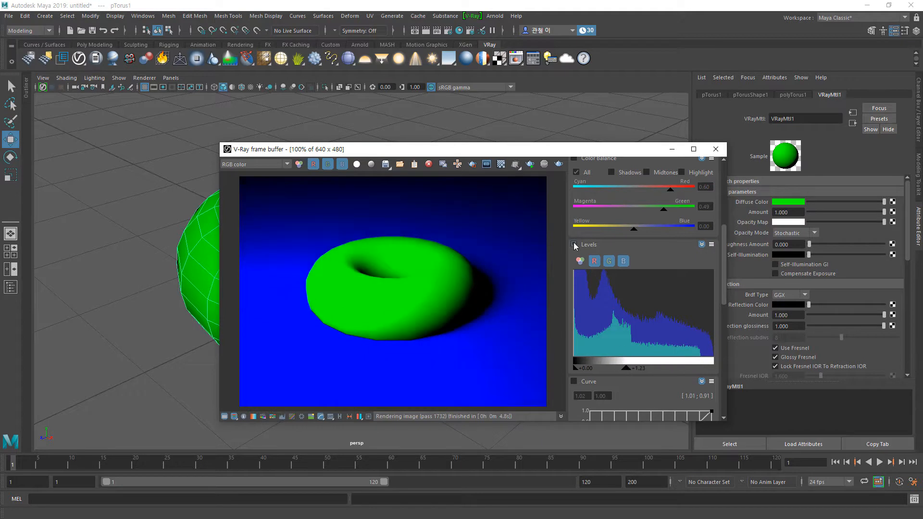
drag(723, 265, 722, 200)
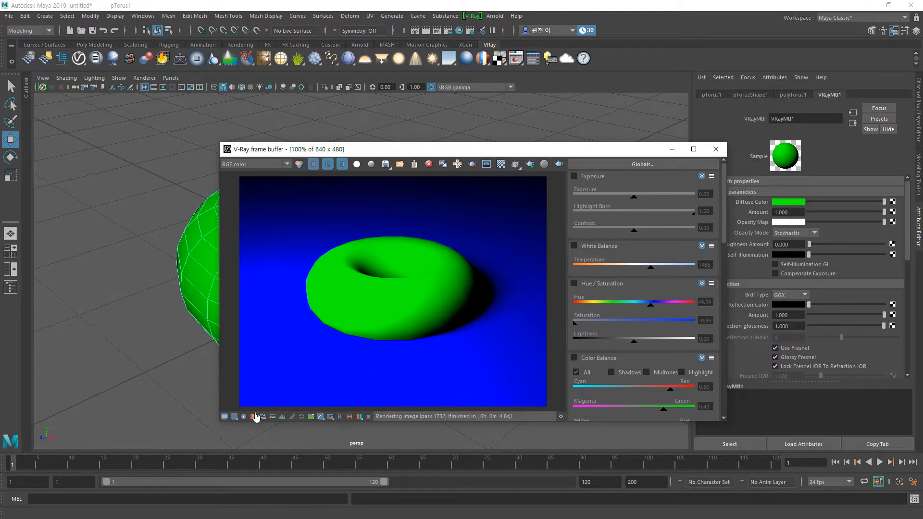
Show the render history, switch it off and on, and confirm its settings with Use Project Path enabled
click(340, 416)
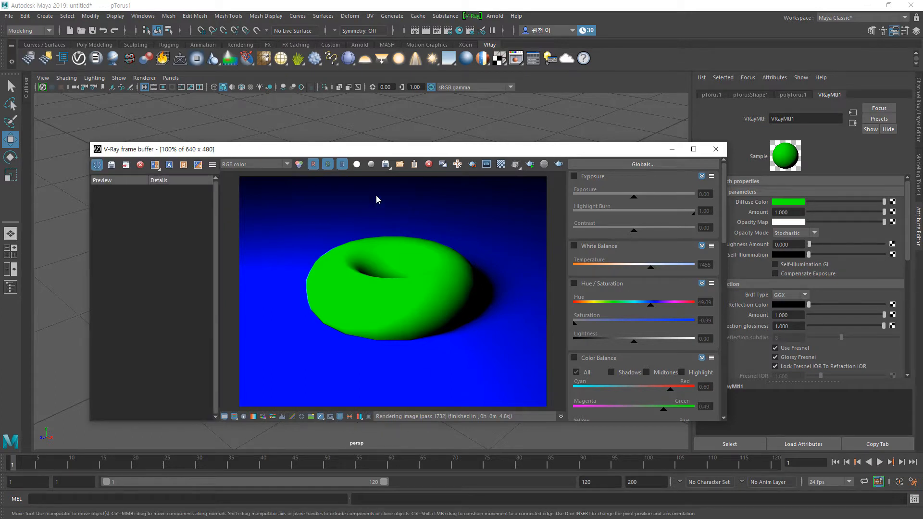
click(96, 164)
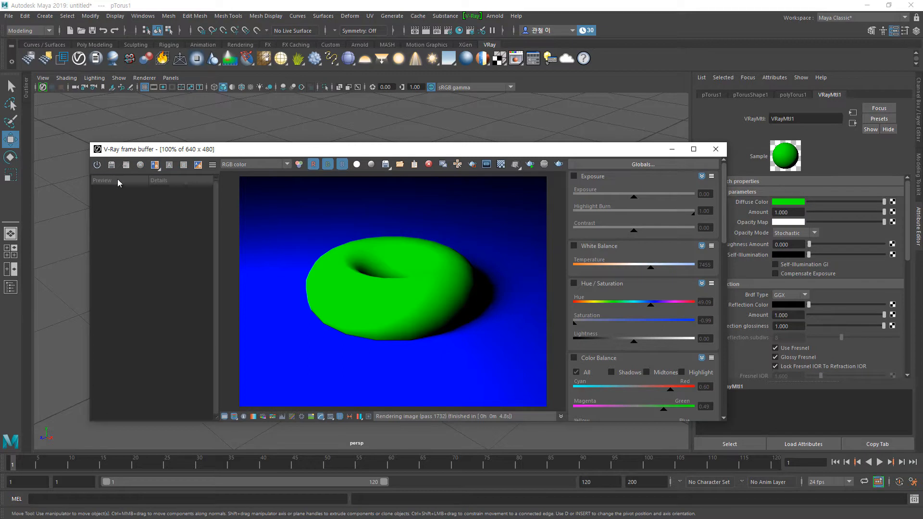
click(96, 165)
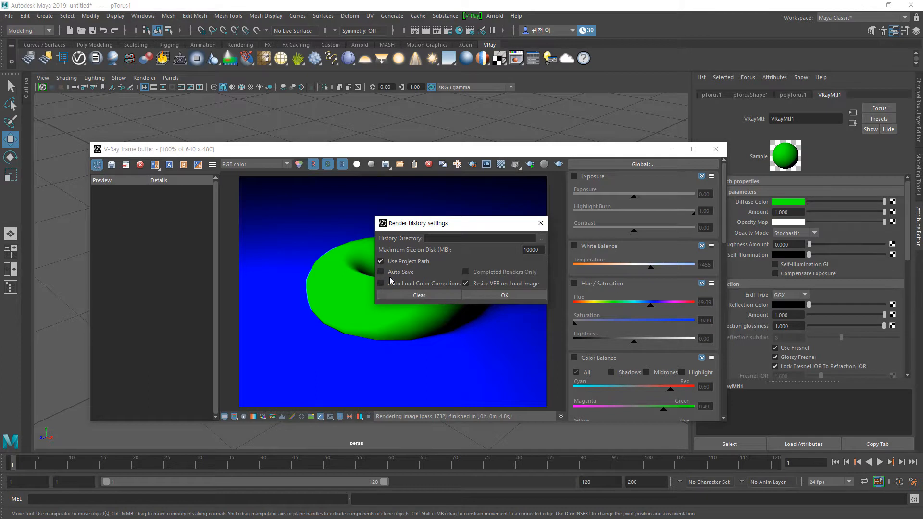
click(380, 261)
click(380, 261)
click(477, 292)
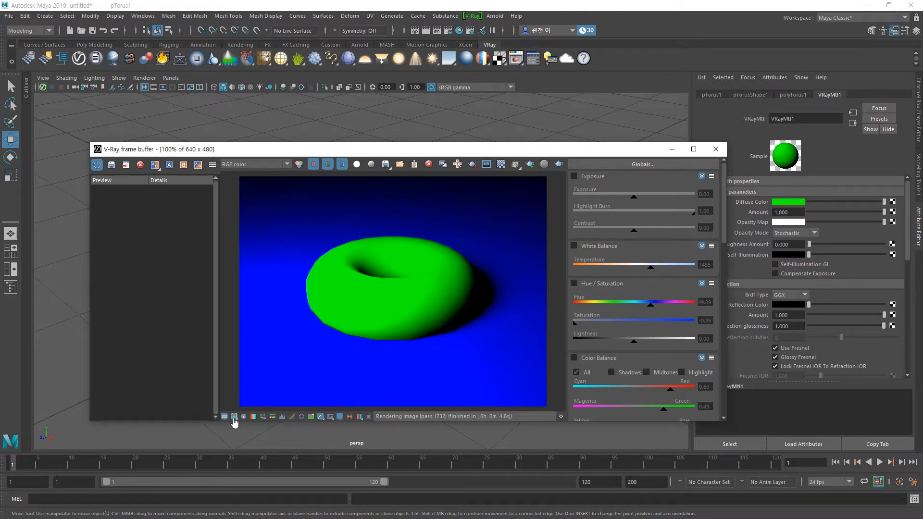
Hide the frame buffer's color corrections, and toggle the render history off and back on
click(225, 416)
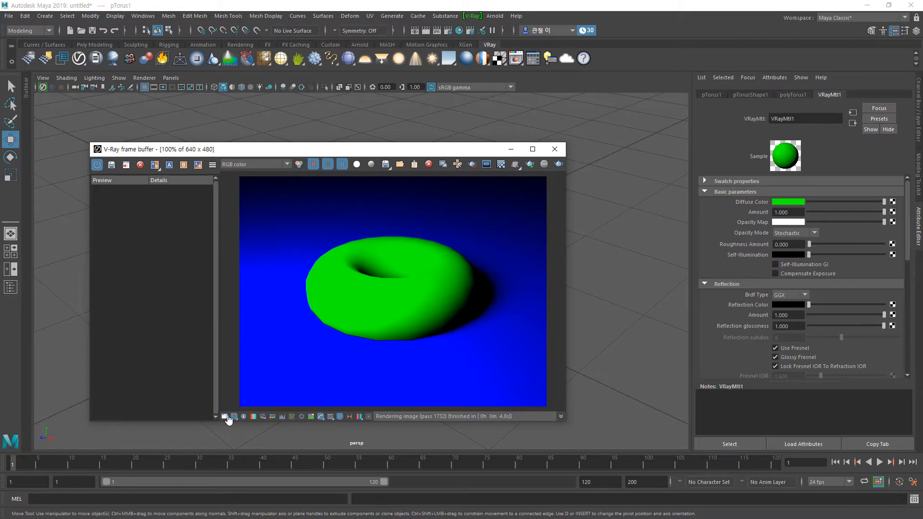
click(340, 417)
click(340, 417)
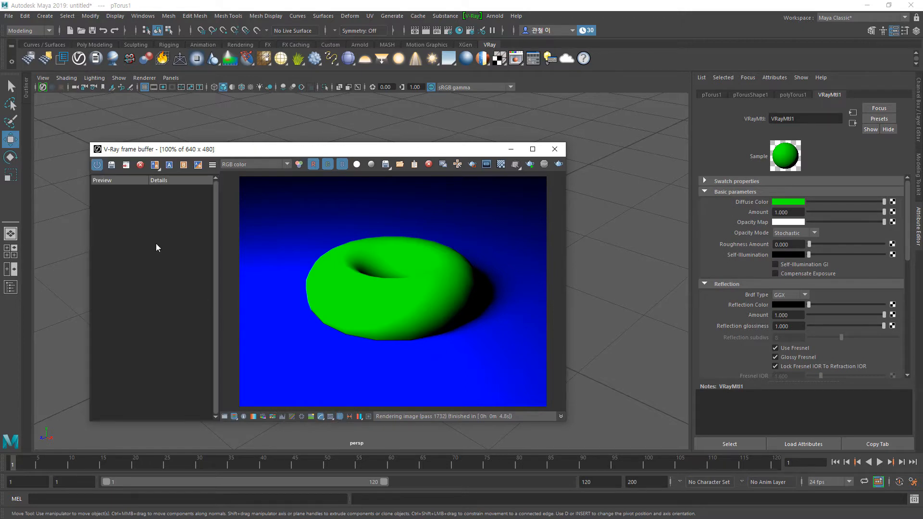
Start interactive rendering and save the green torus render to the render history
click(97, 165)
click(529, 164)
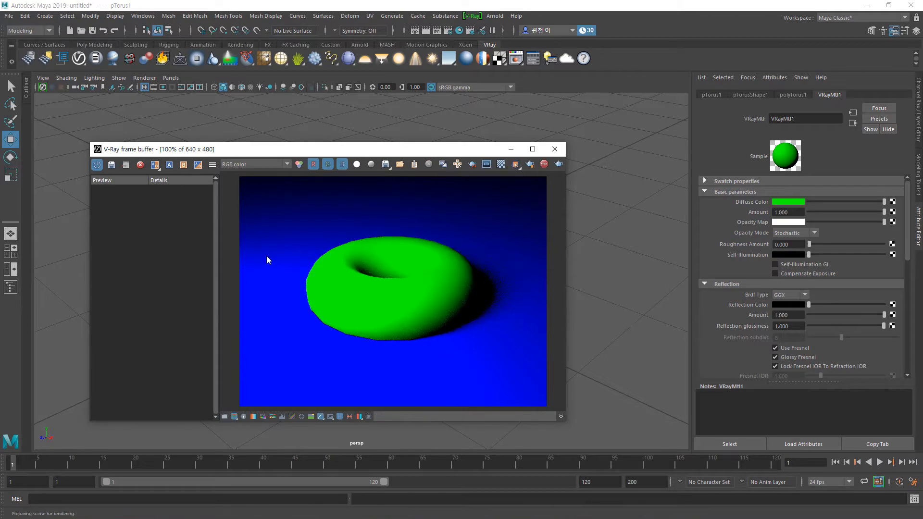
click(112, 165)
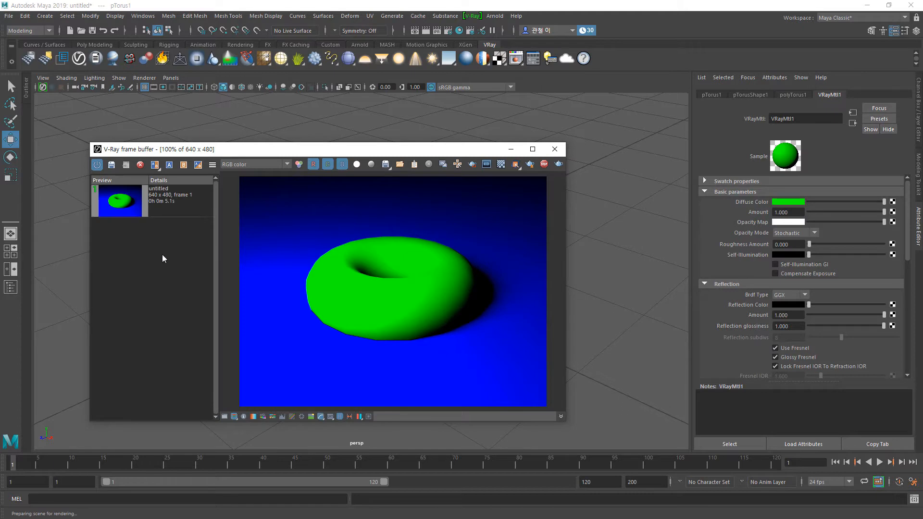
Set the torus's diffuse color to magenta and save the updated render to the history
click(790, 202)
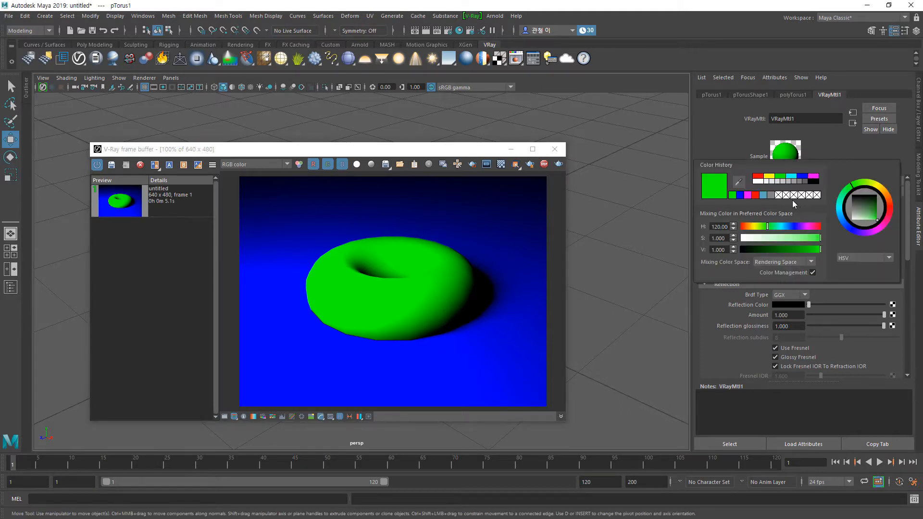
click(805, 226)
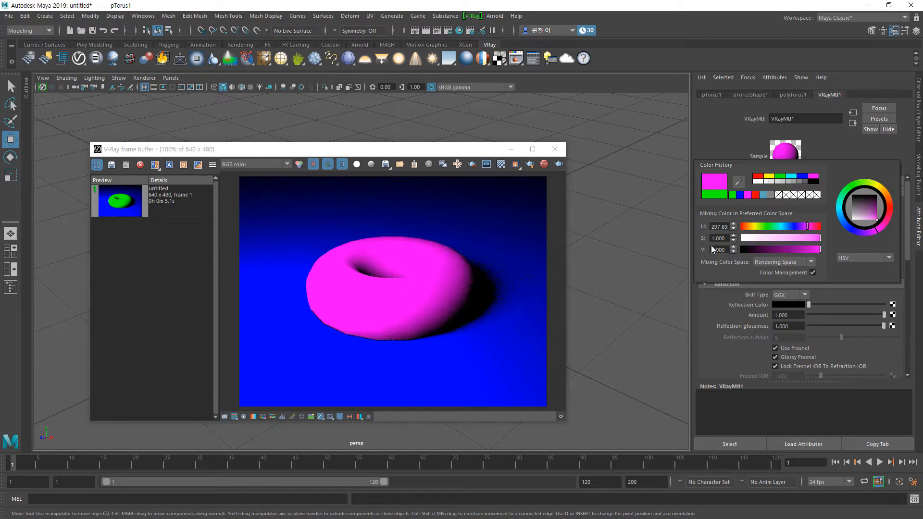
click(112, 166)
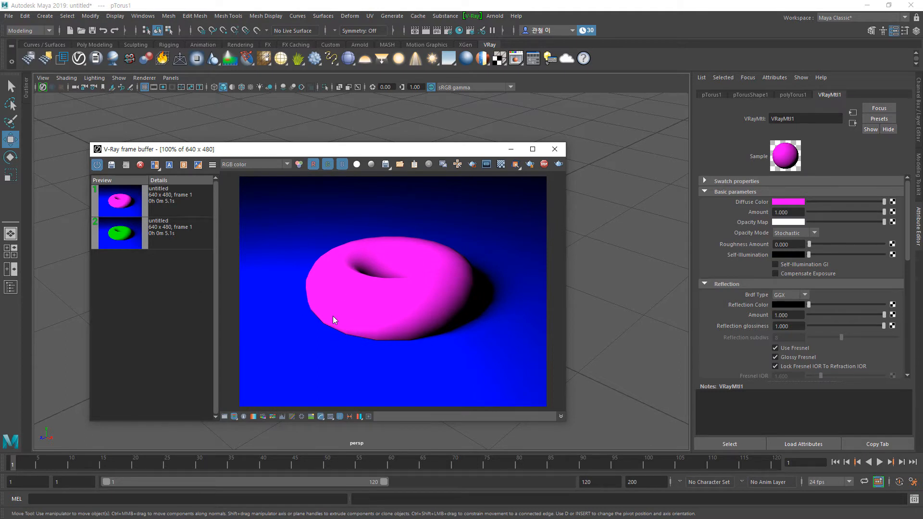
Set the green render as image A and the magenta render as image B for comparison
click(121, 235)
click(169, 164)
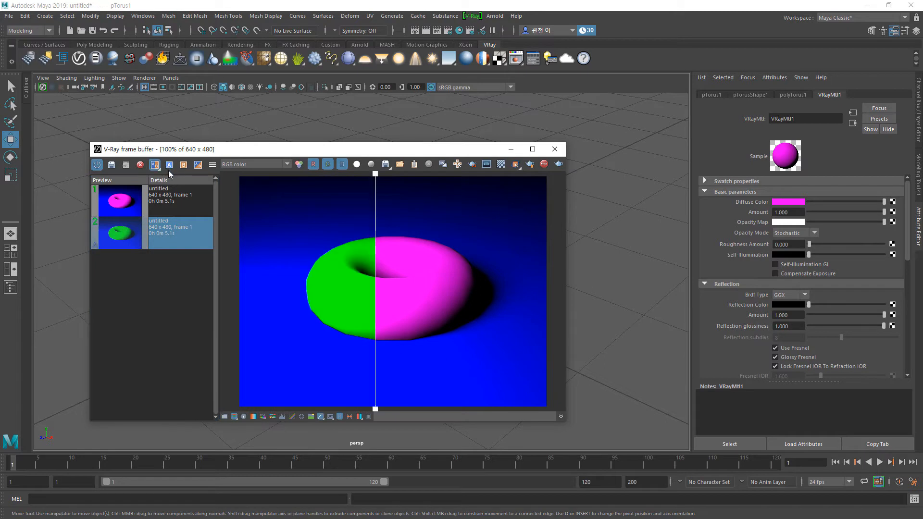
click(125, 202)
click(183, 164)
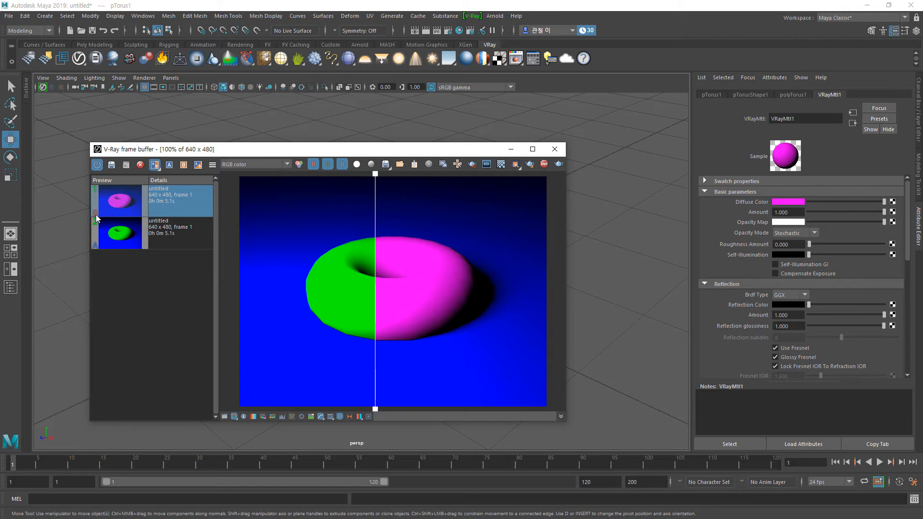
Compare the two renders by sliding the vertical divider across the torus and toggling the A/B comparison off and on
drag(375, 360, 395, 360)
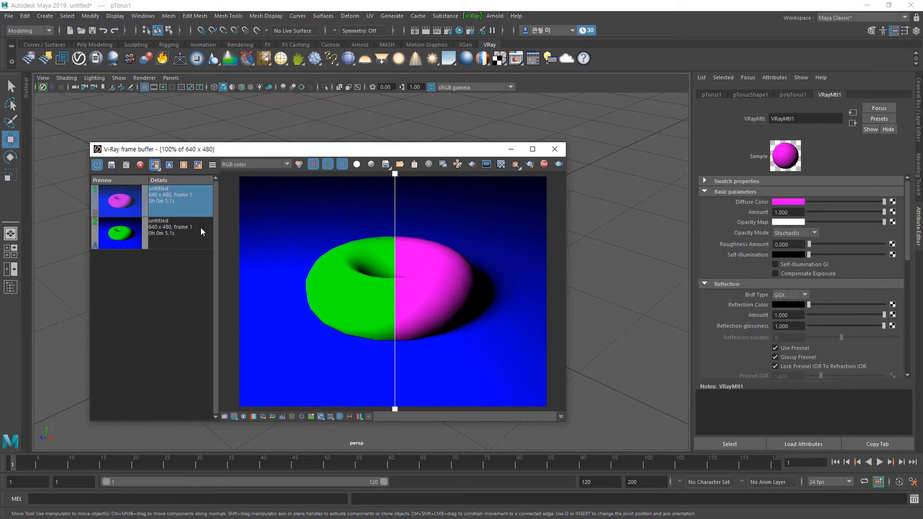
click(159, 165)
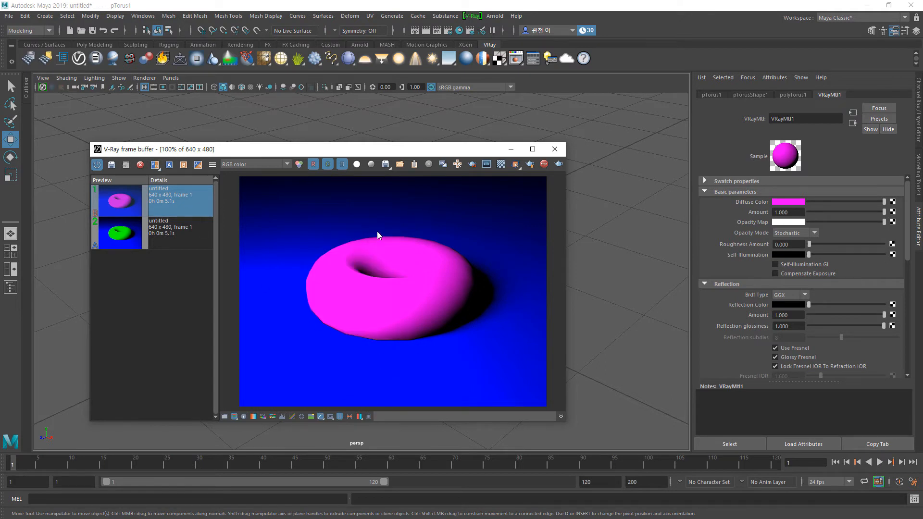
click(155, 165)
drag(396, 342, 367, 341)
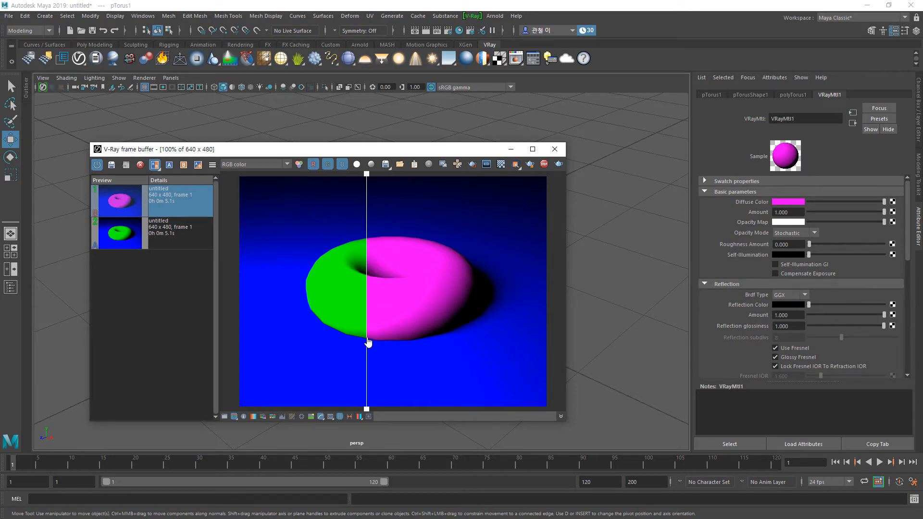
Compare the renders with a horizontal divider across the torus, and return to the vertical divider
click(158, 167)
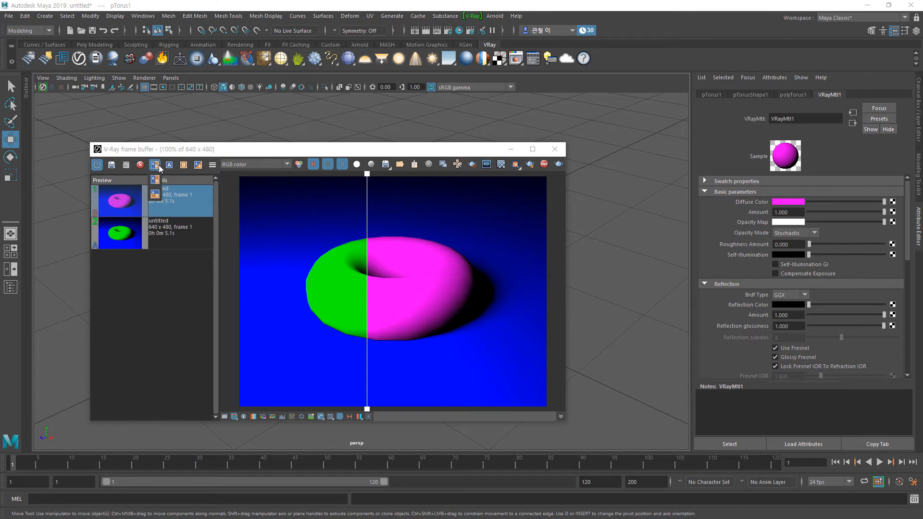
click(155, 194)
mouse_move(294, 273)
mouse_down()
mouse_move(299, 243)
mouse_move(296, 285)
mouse_up()
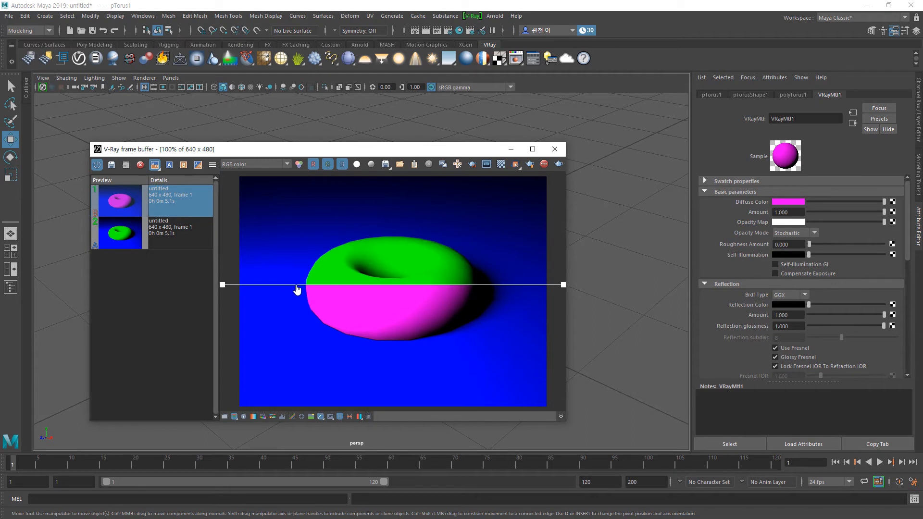
click(156, 167)
click(155, 180)
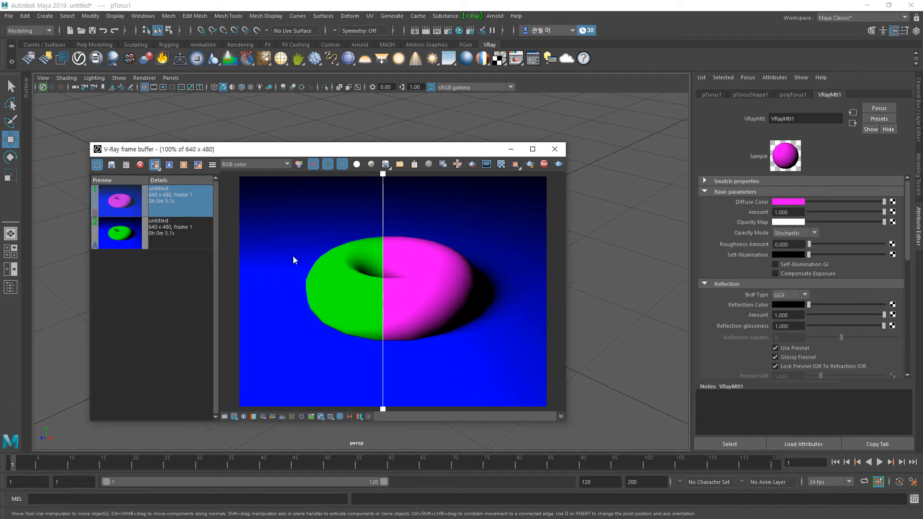
mouse_move(383, 354)
mouse_down()
mouse_move(336, 351)
mouse_move(413, 347)
mouse_move(383, 354)
mouse_move(392, 352)
mouse_up()
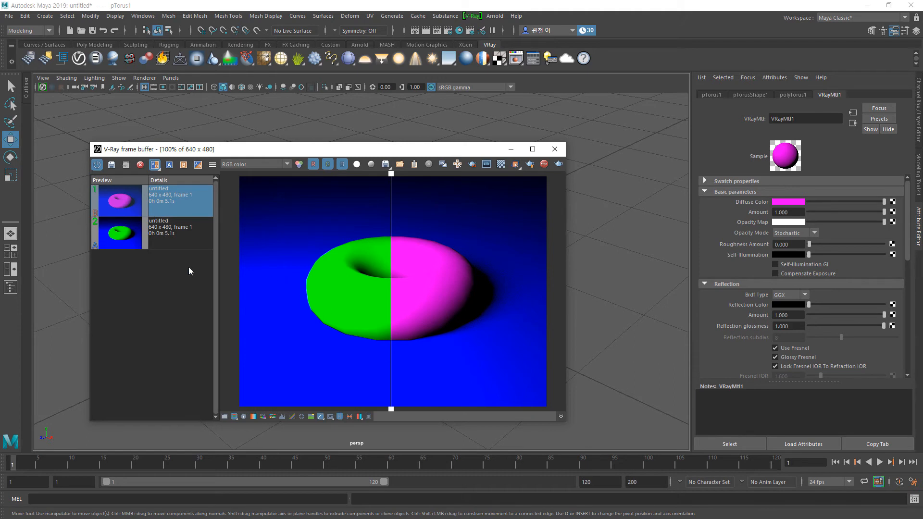
Delete the green and the magenta renders from the render history
click(126, 236)
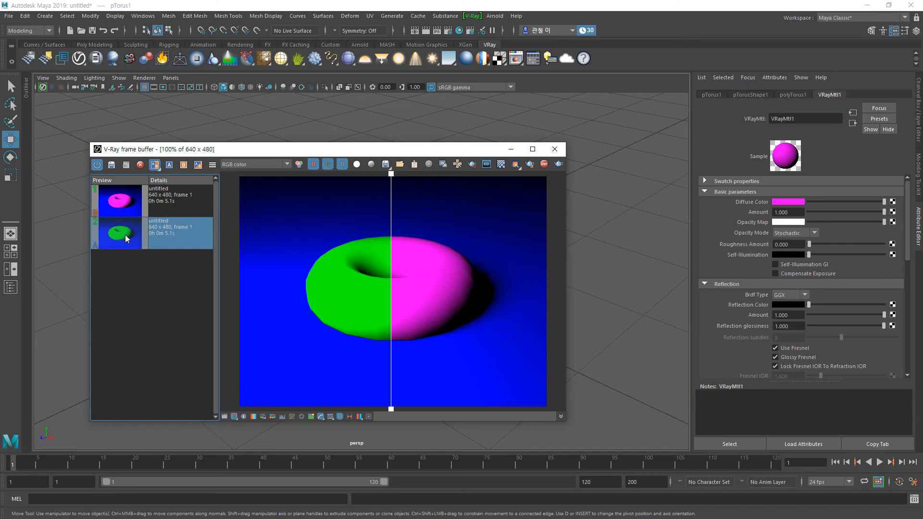
click(140, 165)
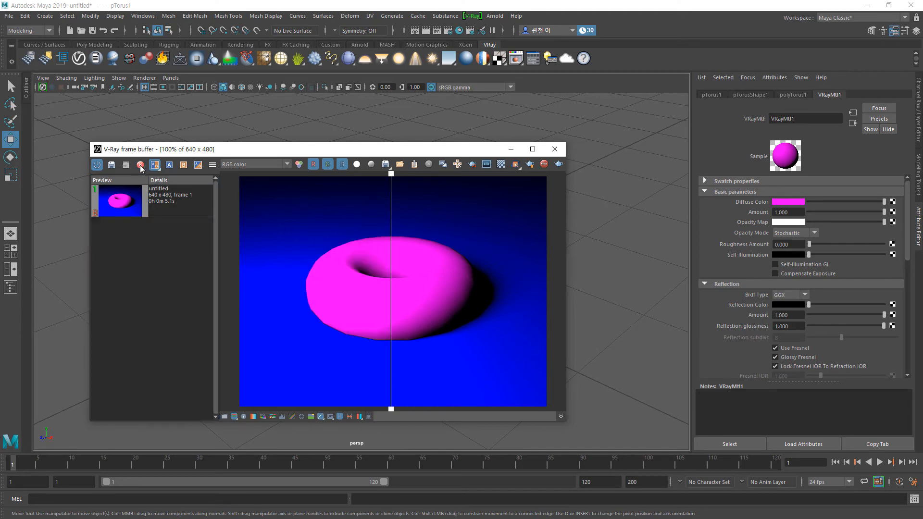
click(133, 205)
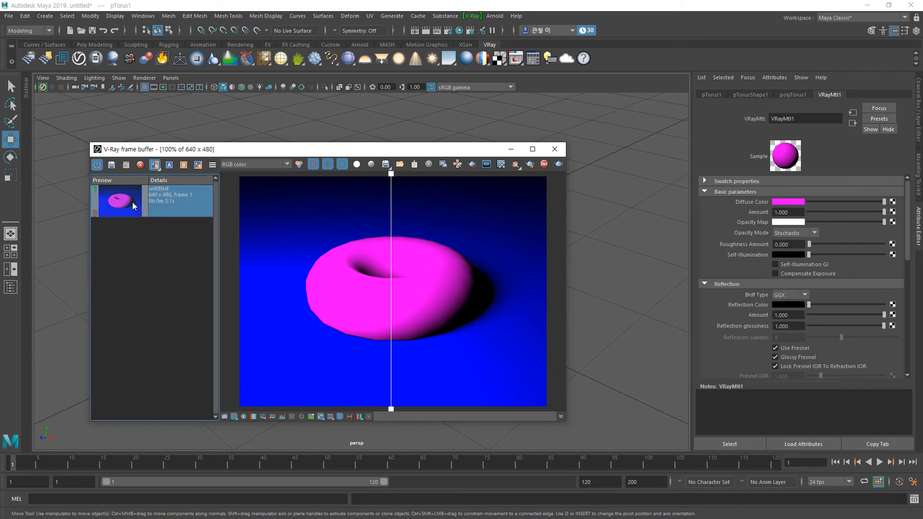
click(140, 165)
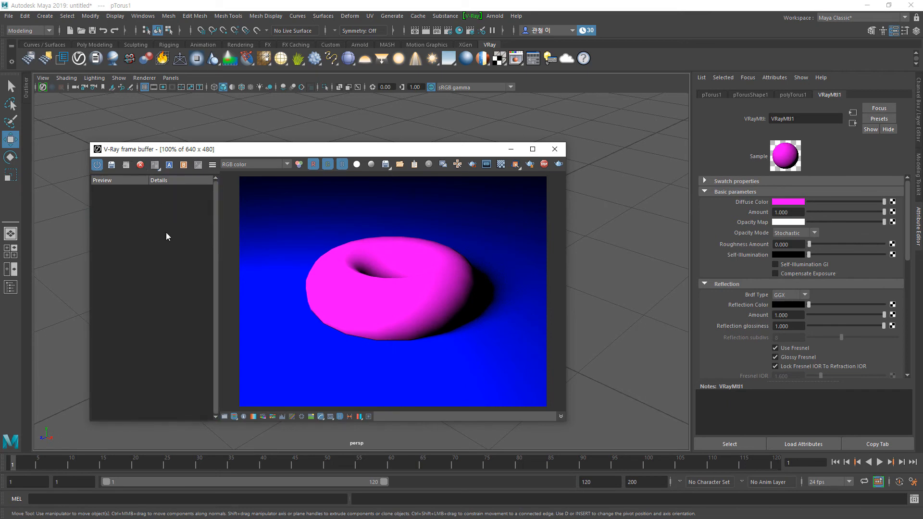